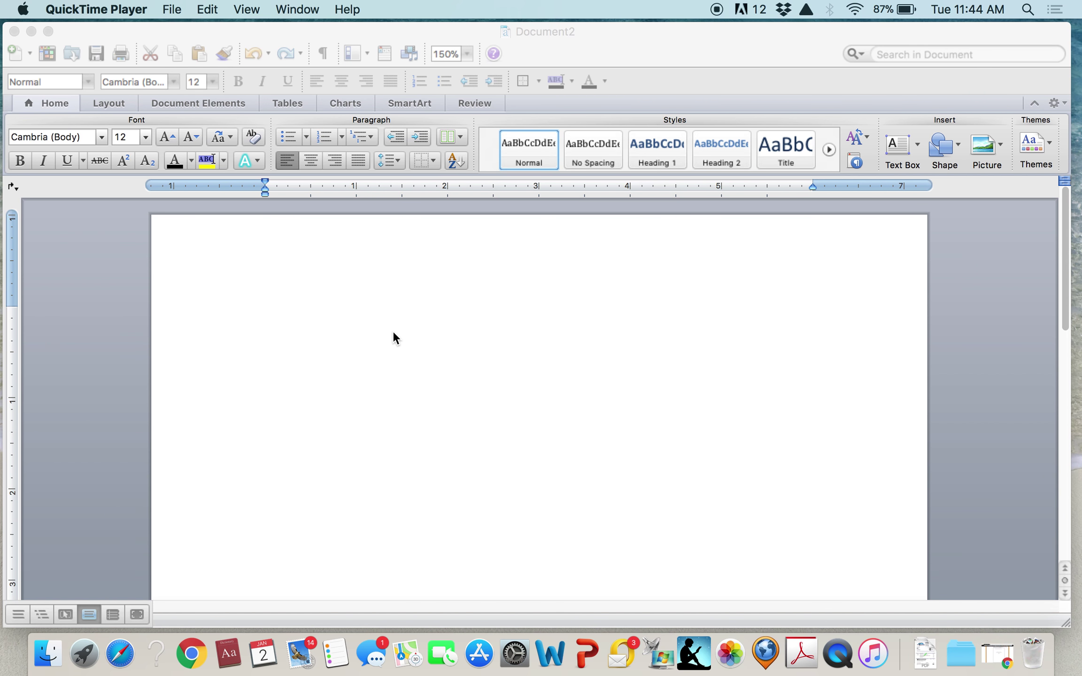
Set all four page margins to 1 inch using the Last Custom Setting margin preset
left_click(116, 102)
left_click(116, 103)
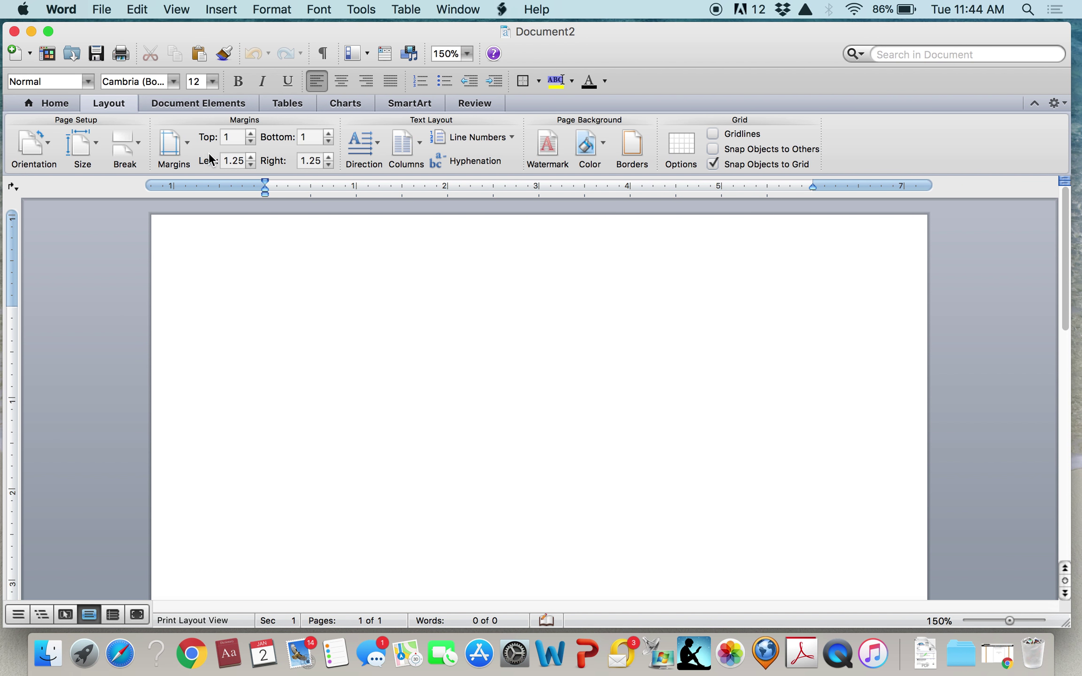
left_click(185, 143)
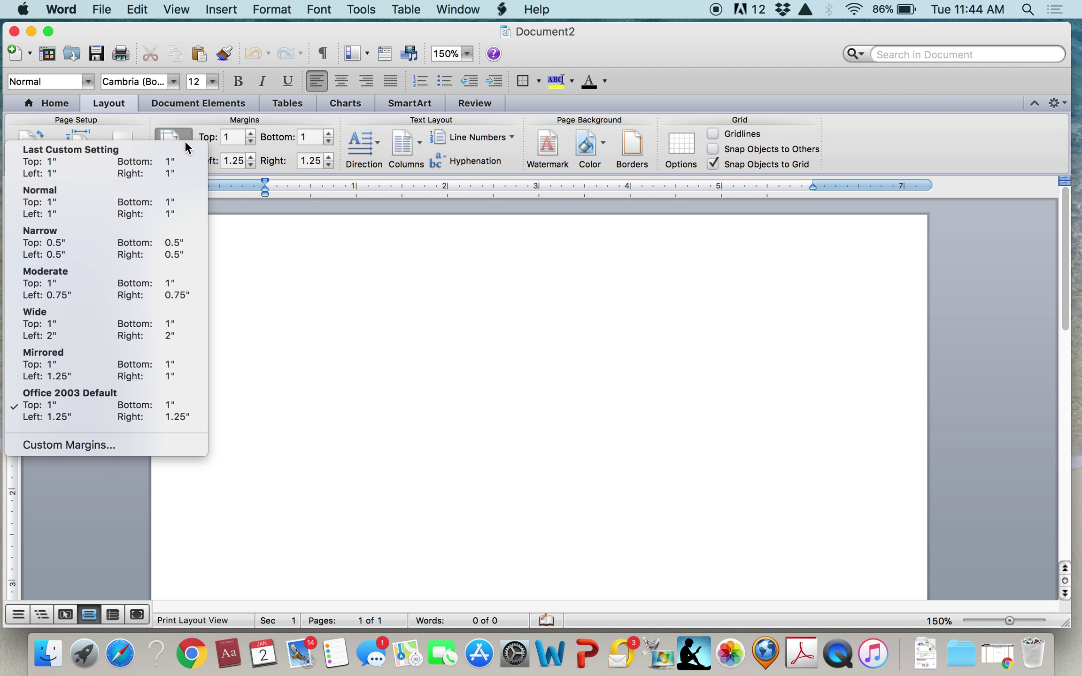
left_click(147, 169)
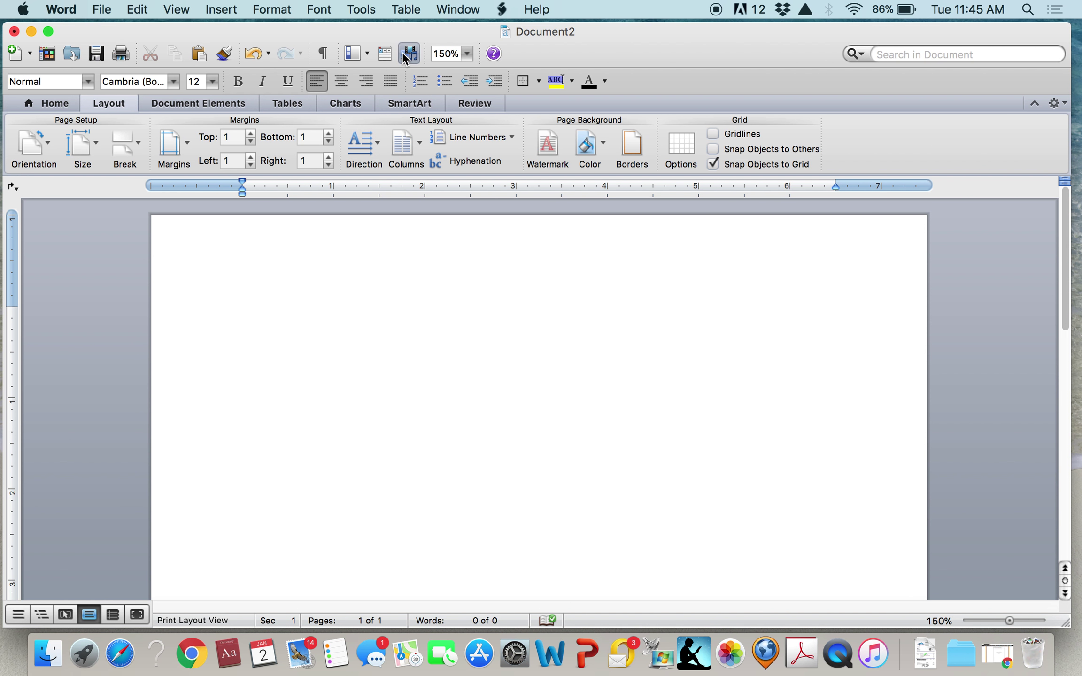
left_click(277, 9)
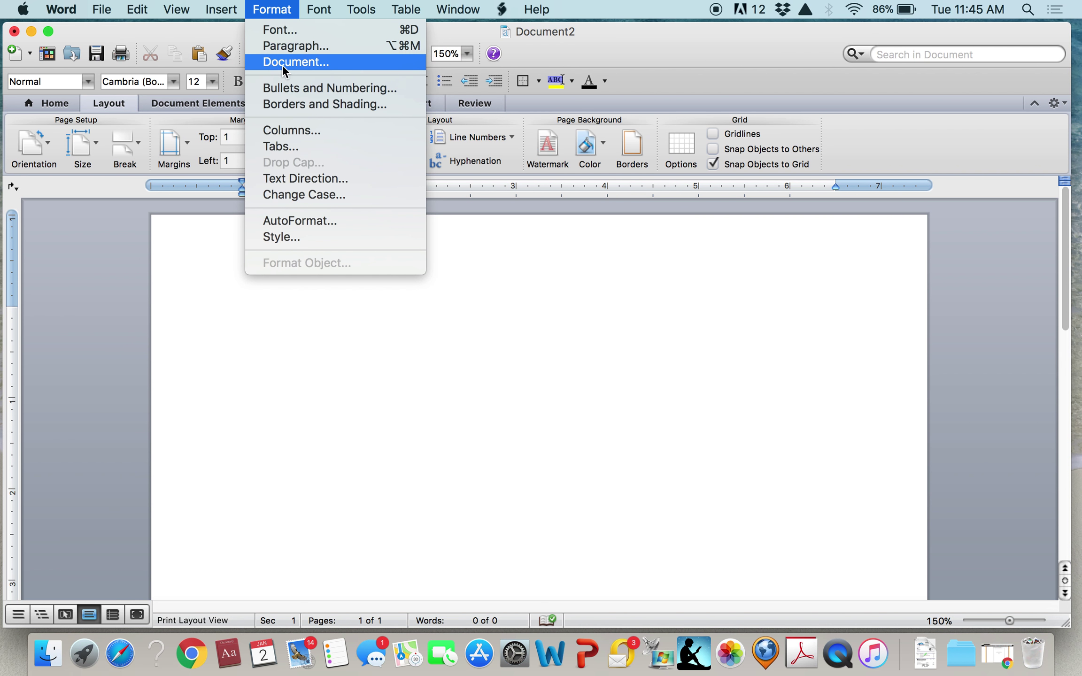
Set paragraph spacing Before and After both to 0 pt
left_click(288, 46)
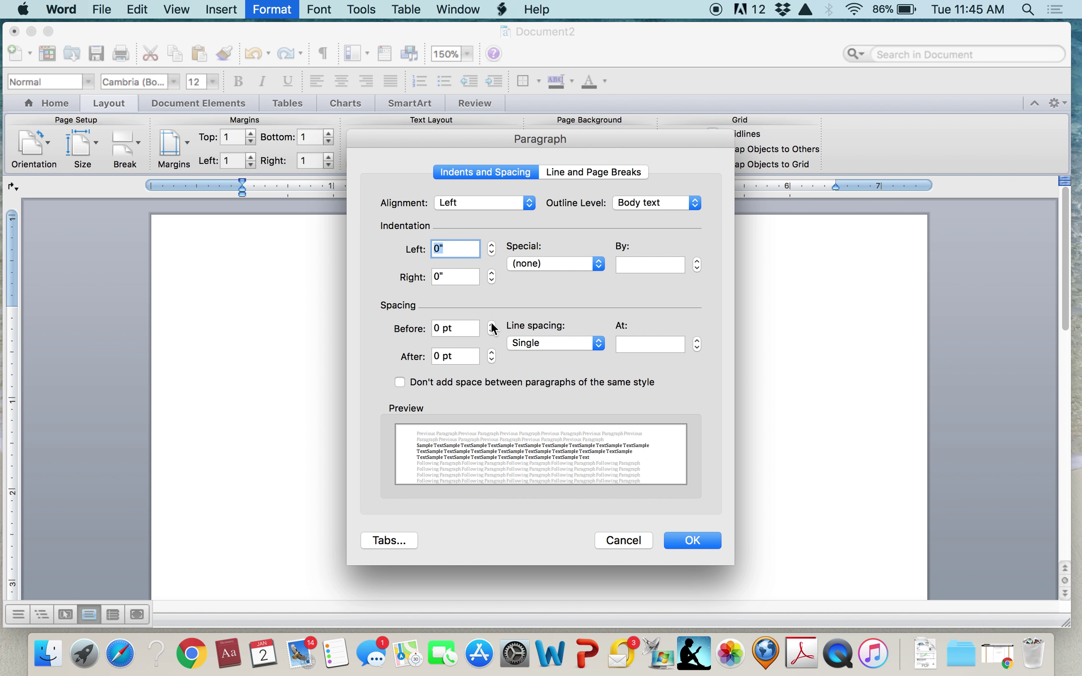
left_click(491, 325)
left_click(491, 325)
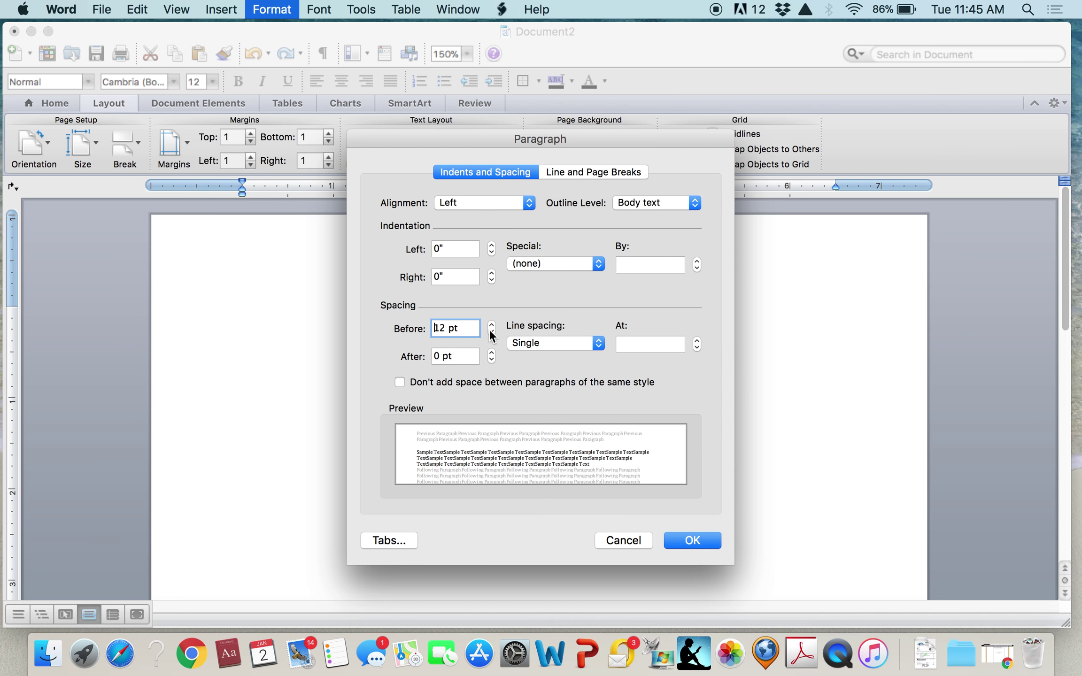
left_click(491, 332)
left_click(491, 332)
left_click(491, 352)
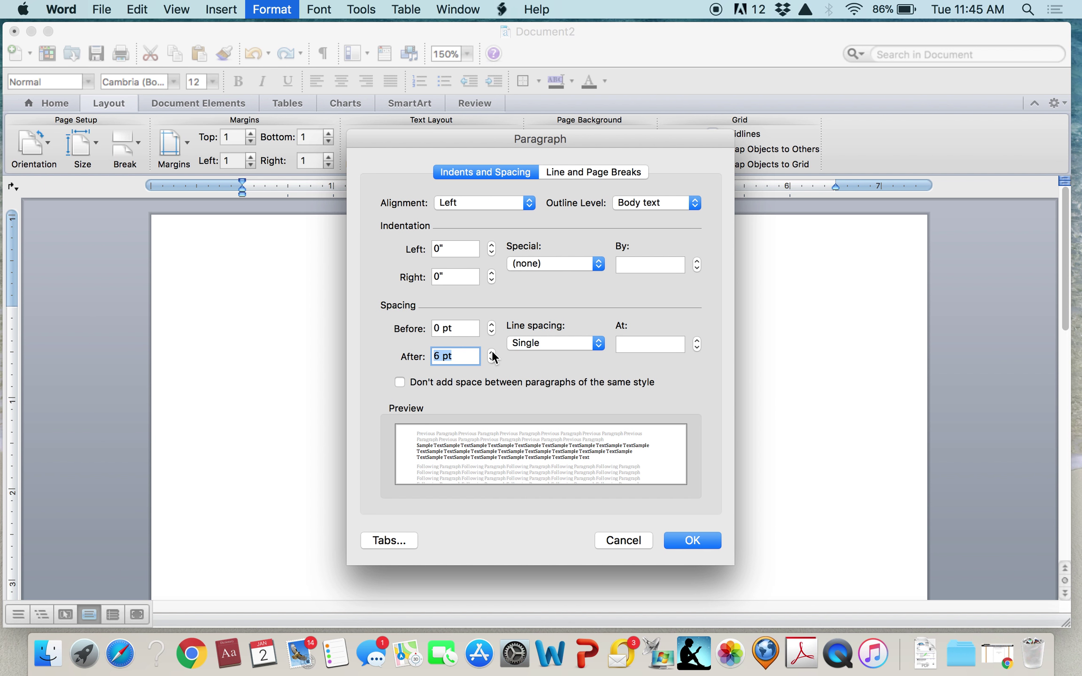
left_click(492, 352)
left_click(492, 352)
left_click(491, 360)
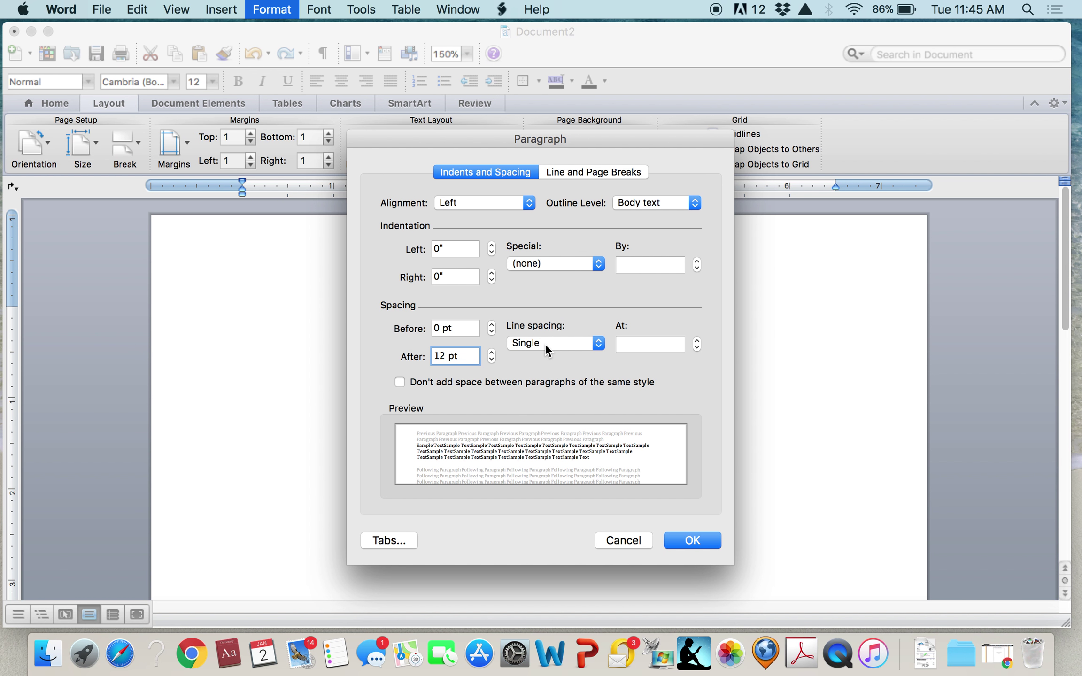
left_click(491, 360)
left_click(491, 360)
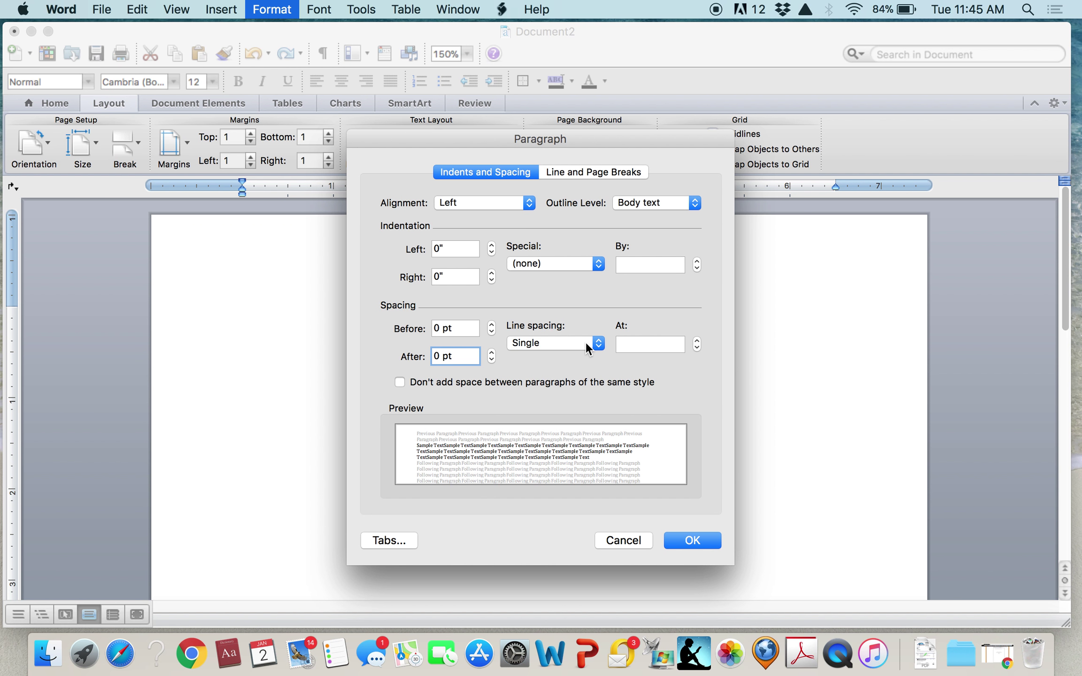
Make the line spacing Double and apply the paragraph settings
left_click(585, 342)
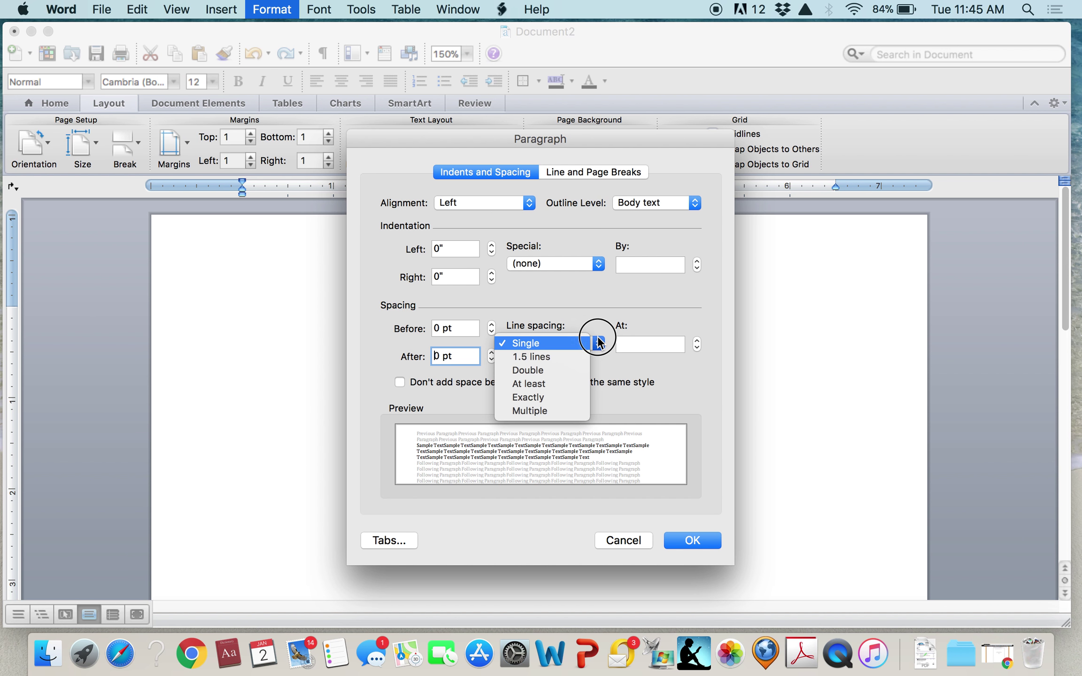
left_click(566, 367)
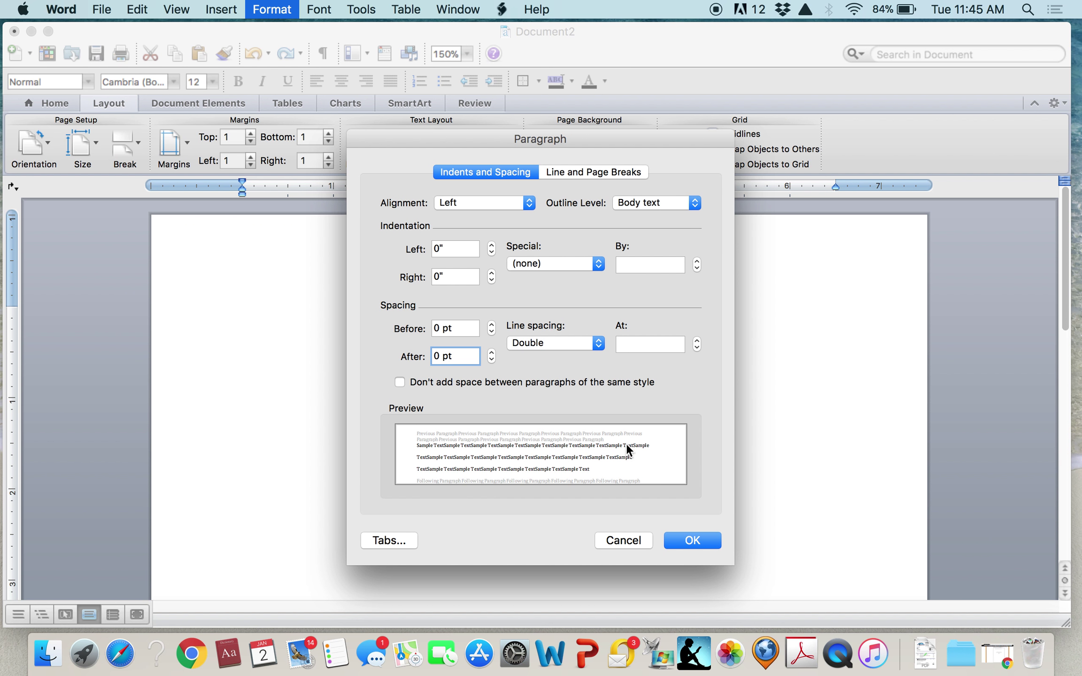
left_click(689, 540)
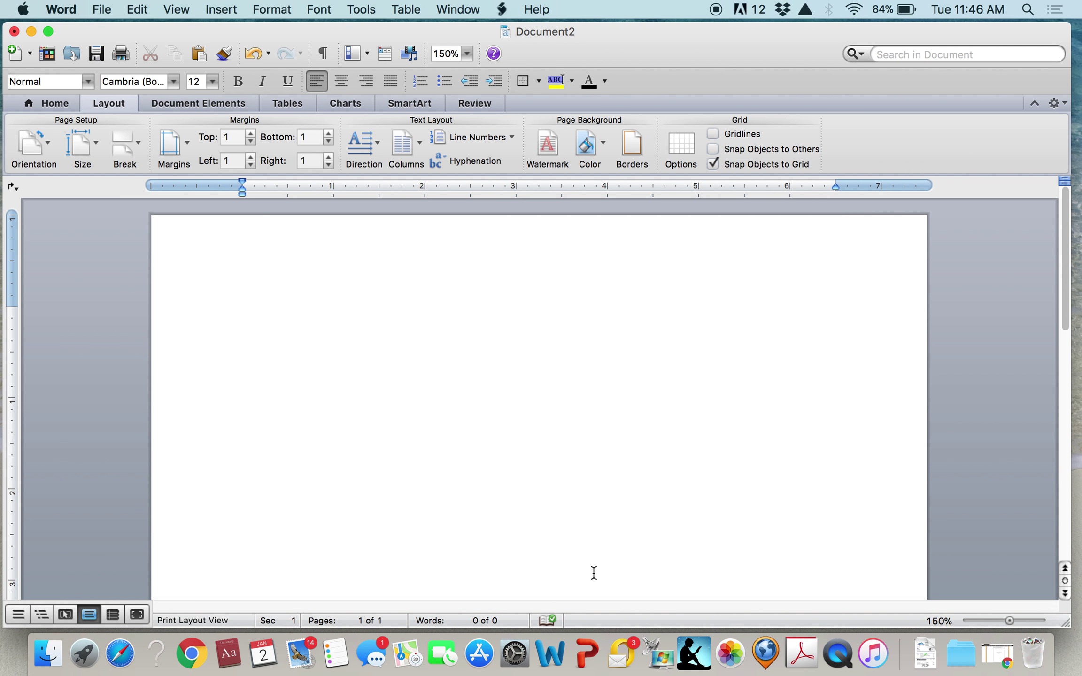
left_click(57, 100)
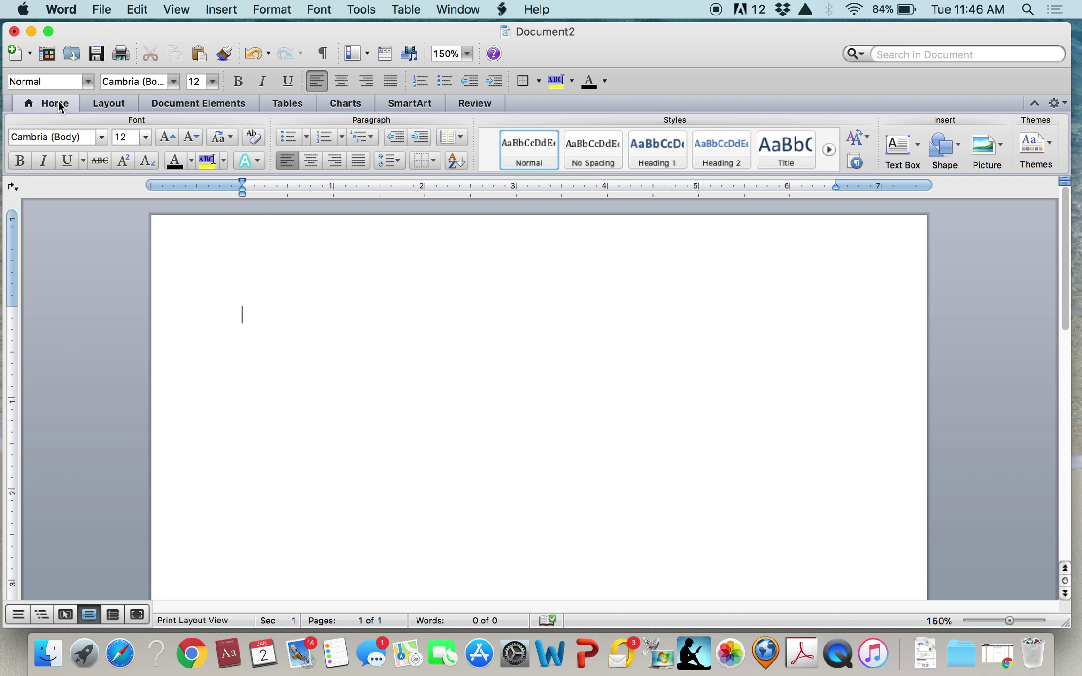
On a centred line, type 'James Patterson Flops: Rhetorical Analysis of the Ineffective Thriller, Honeymoon'
left_click(310, 163)
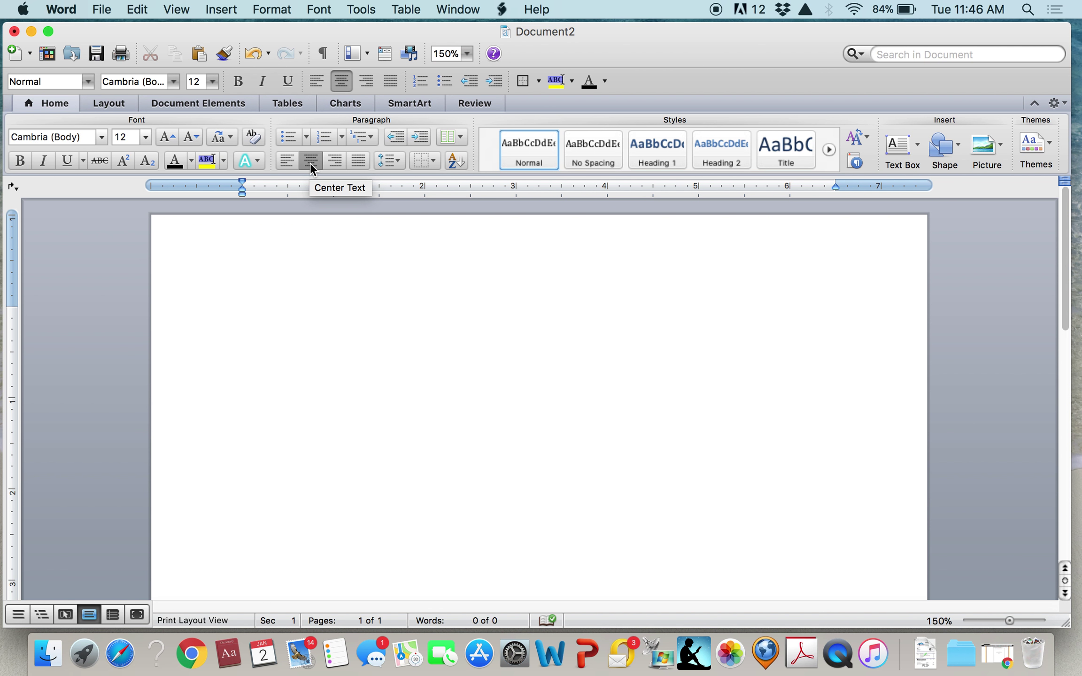
key("Return")
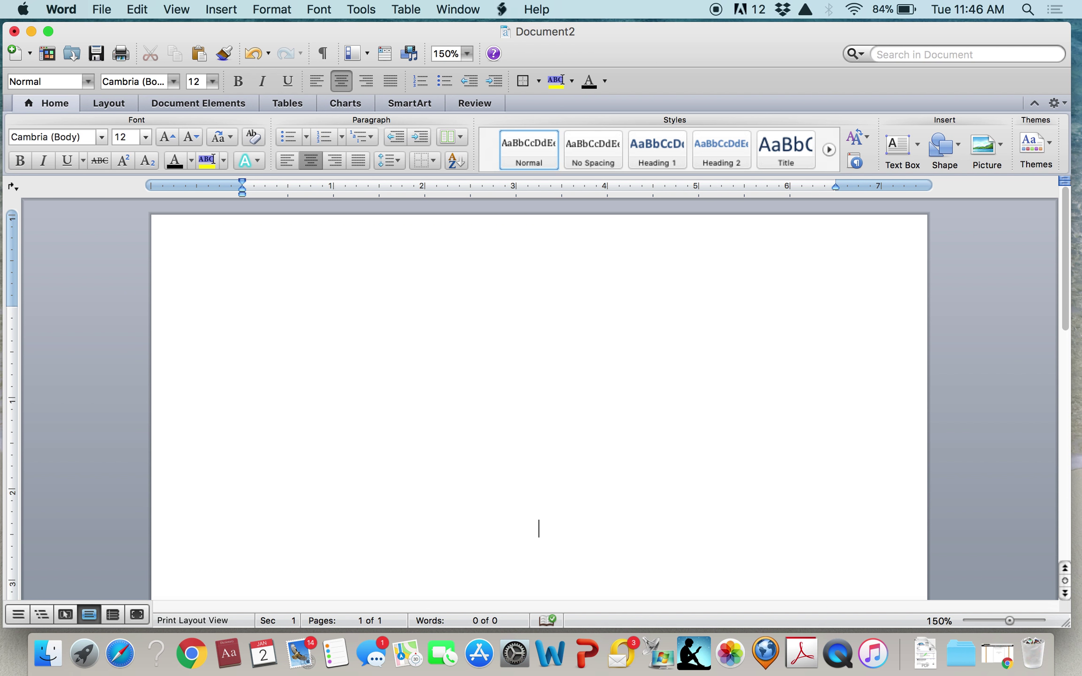
type("James P")
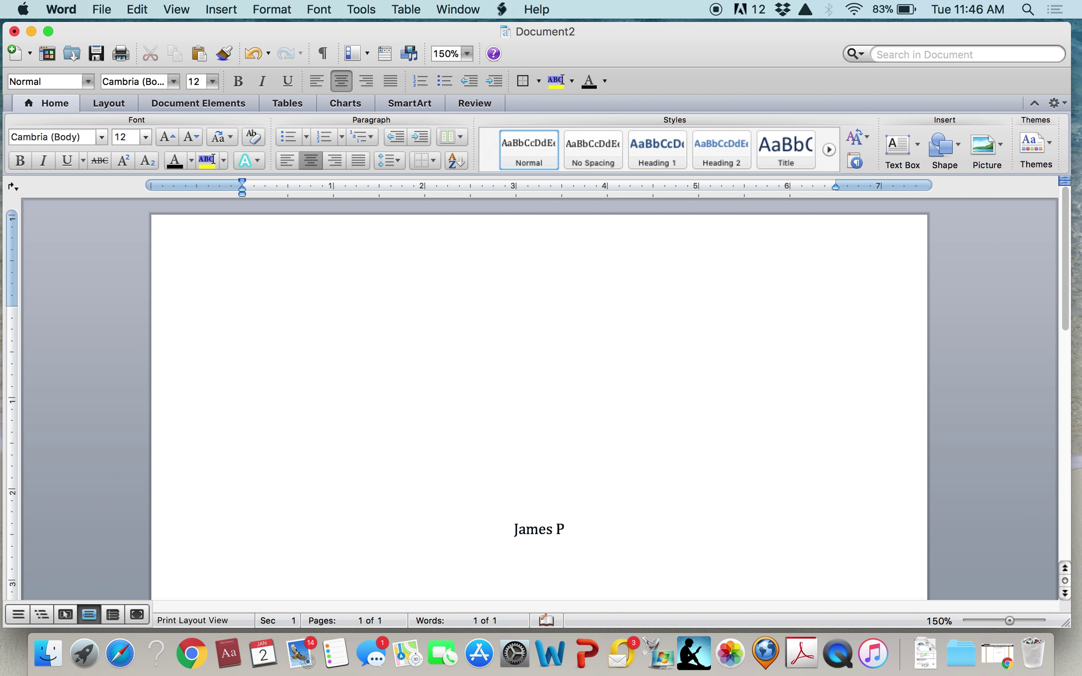
type("atterson Flops")
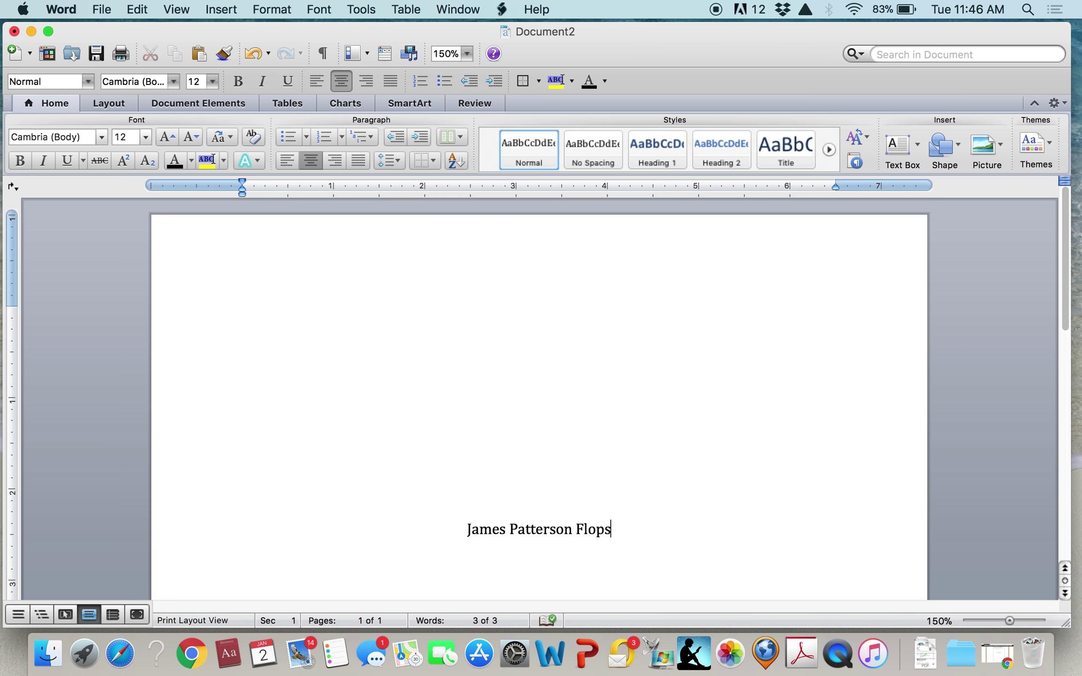
type(":")
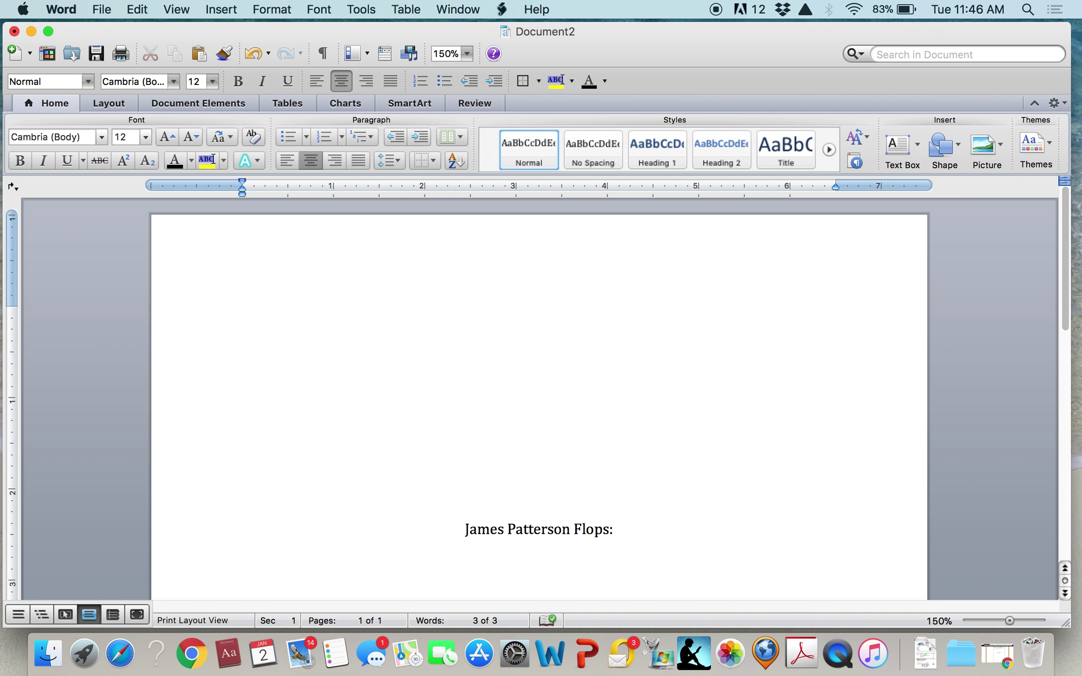
type("Rh")
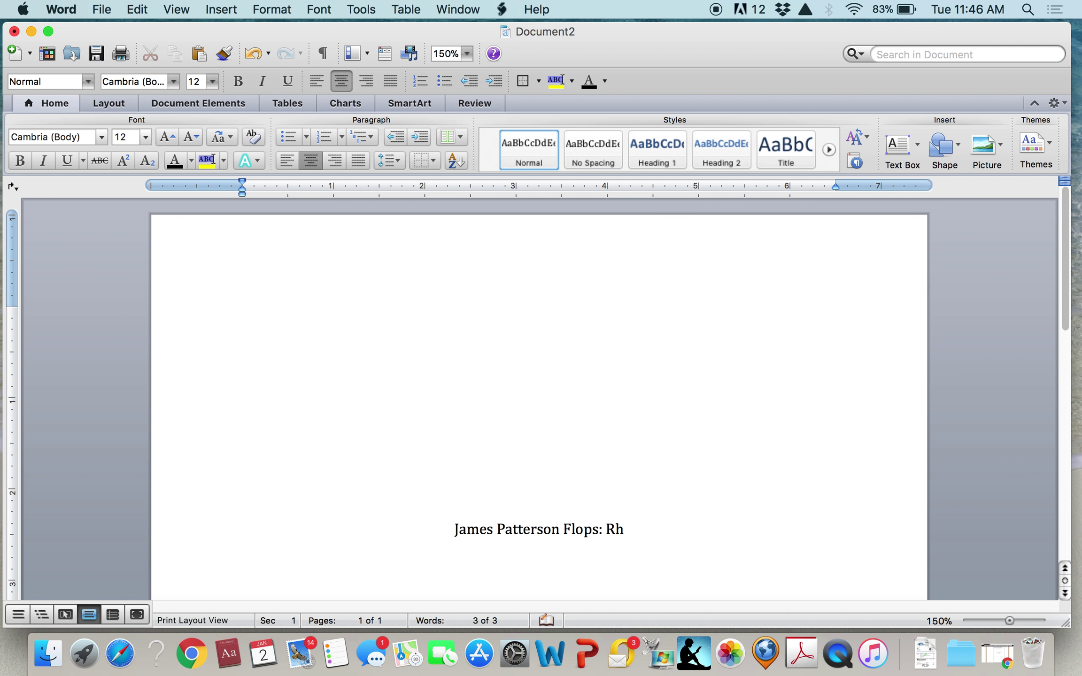
type("etorical Analysis")
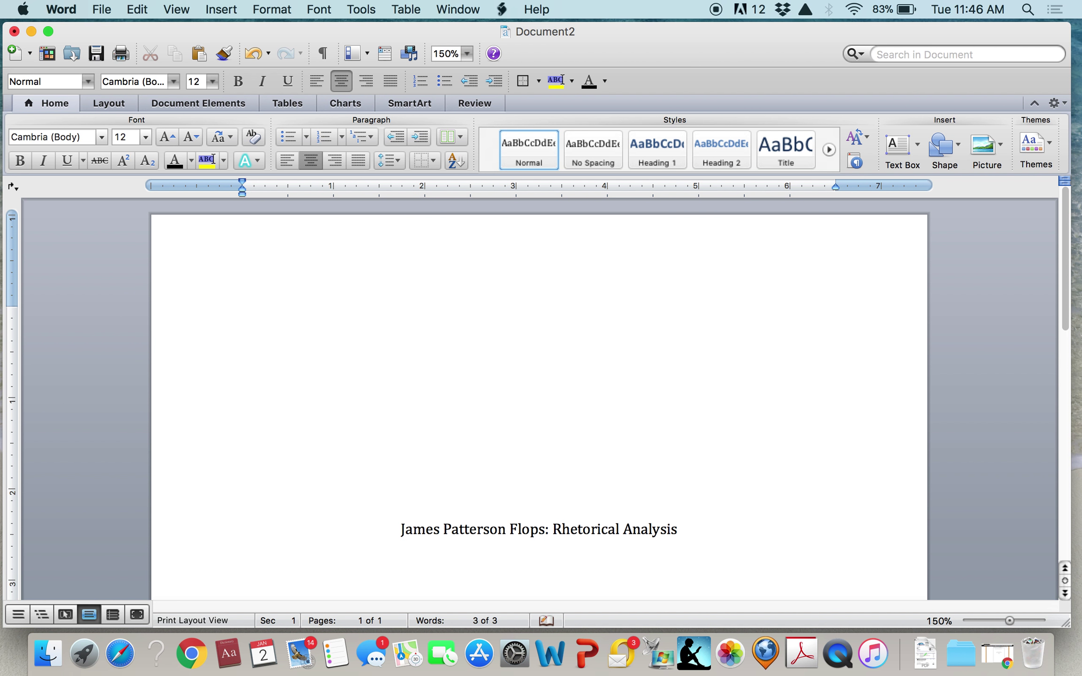
type(" of the Ineffe")
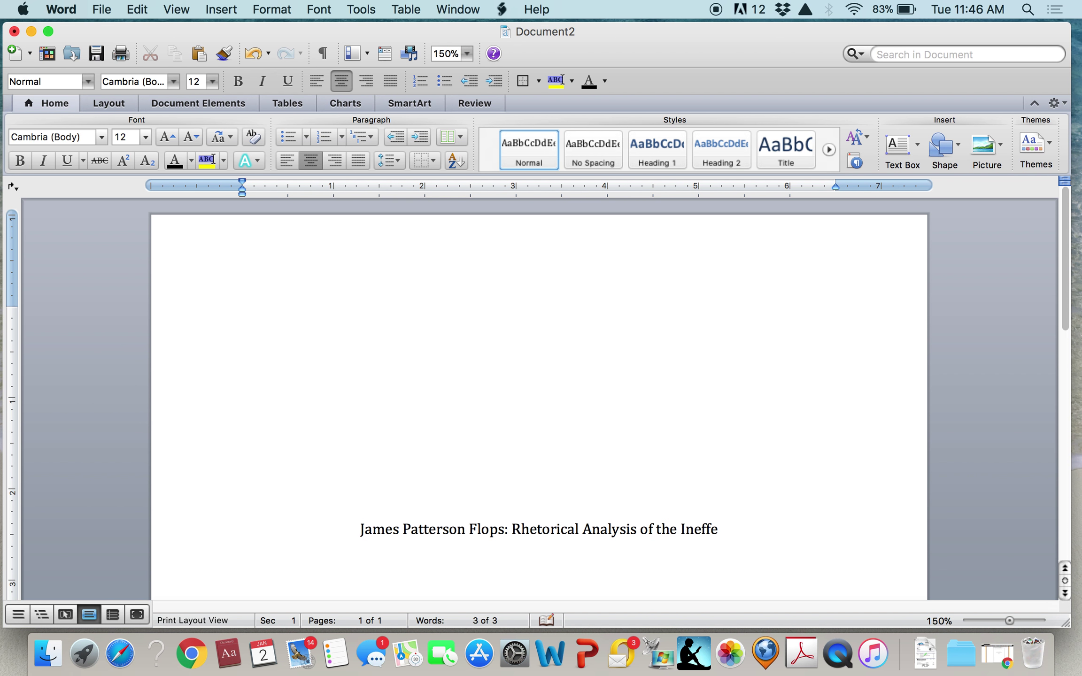
type("ctive Thr")
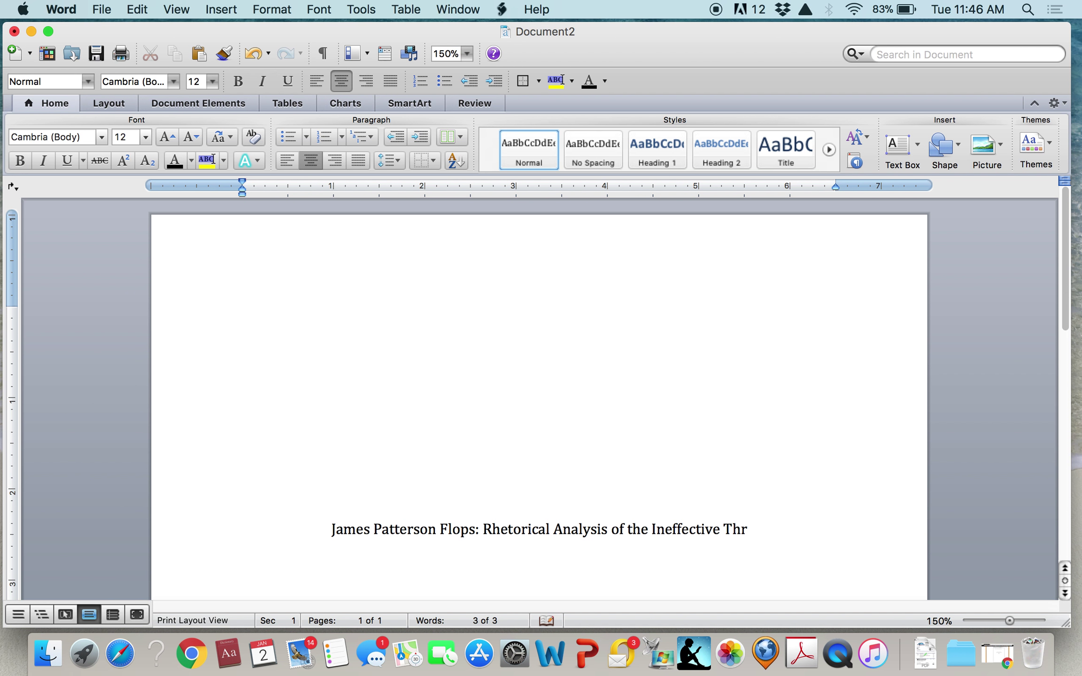
type("iller, Hone")
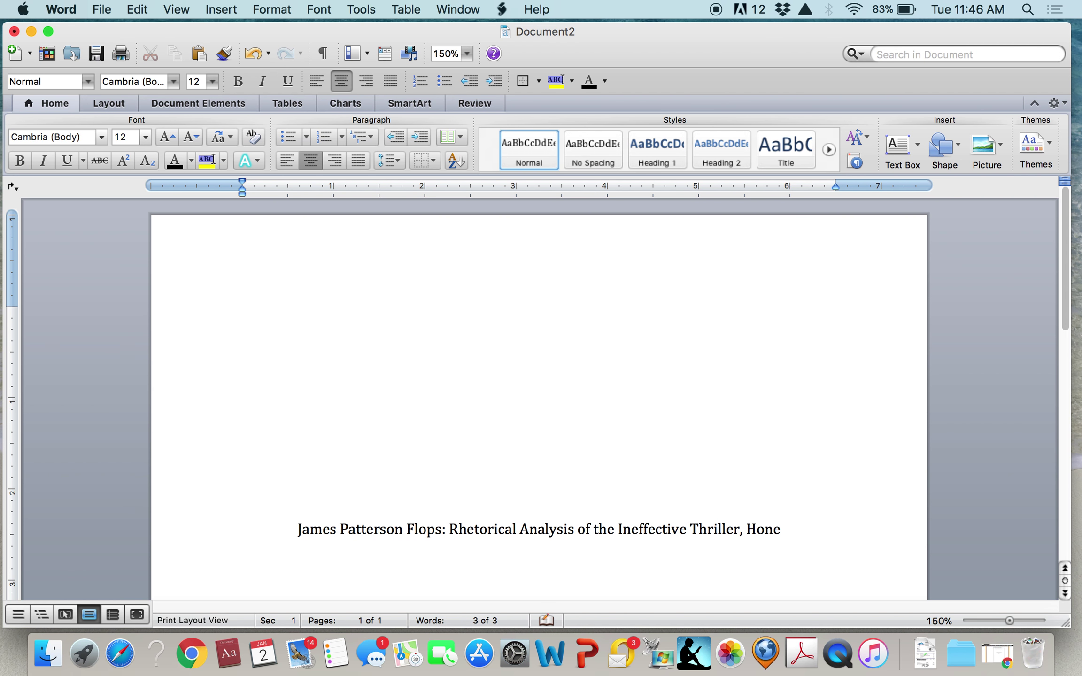
type("ymoon")
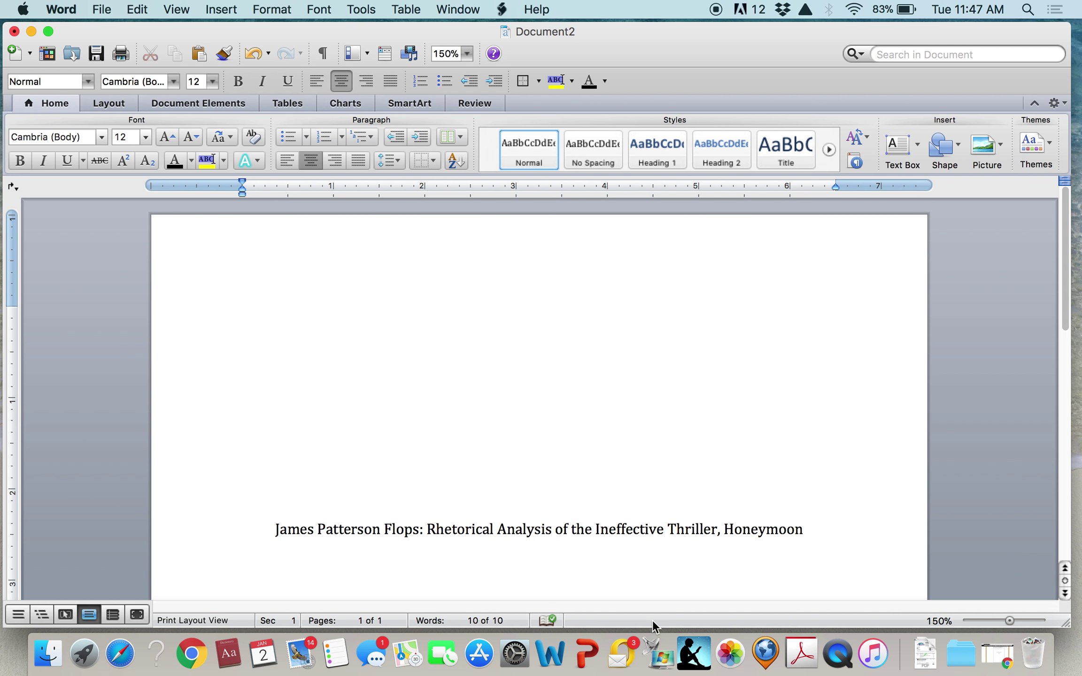
Select 'Honeymoon' at the end of the title and set it in italics
left_click_drag(723, 529, 803, 529)
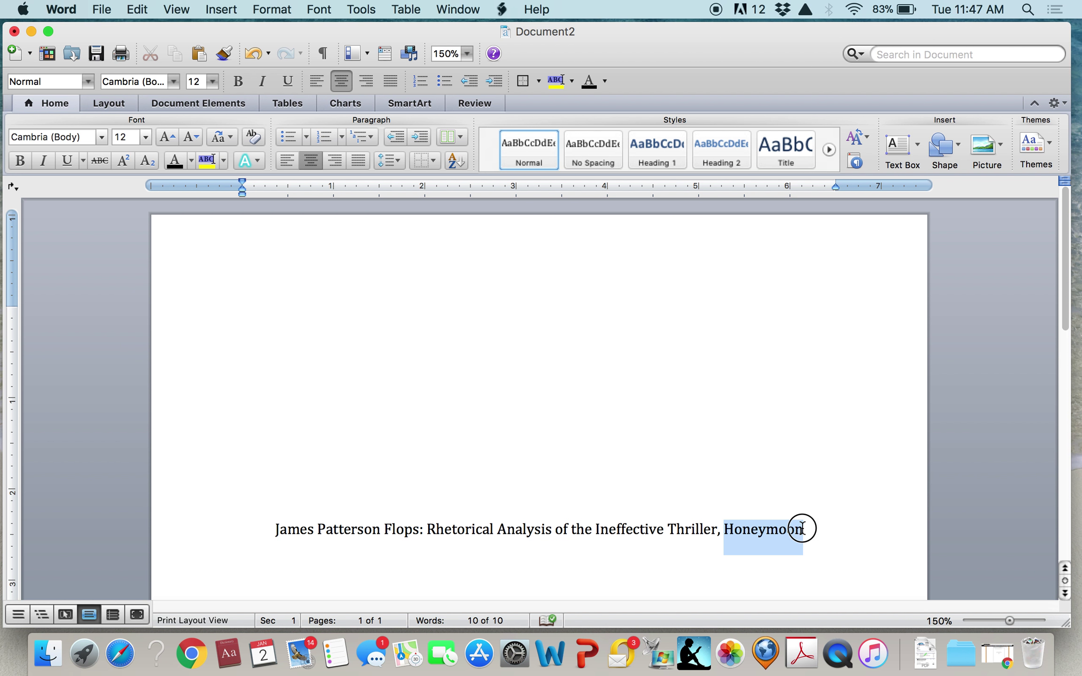
left_click(43, 160)
left_click(654, 540)
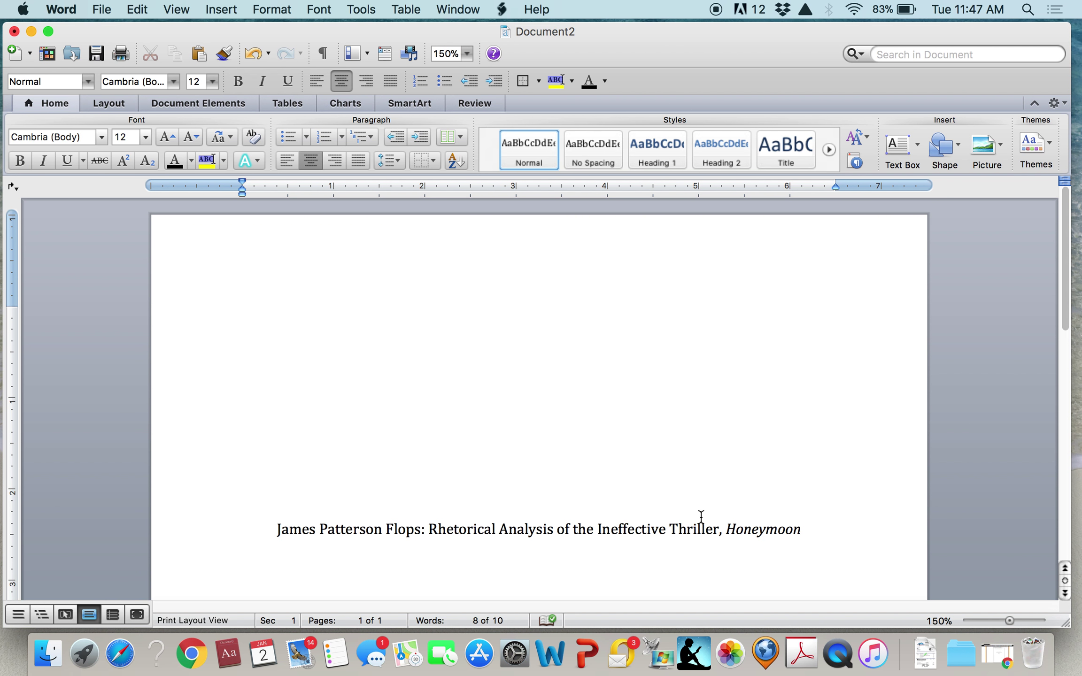
left_click(802, 529)
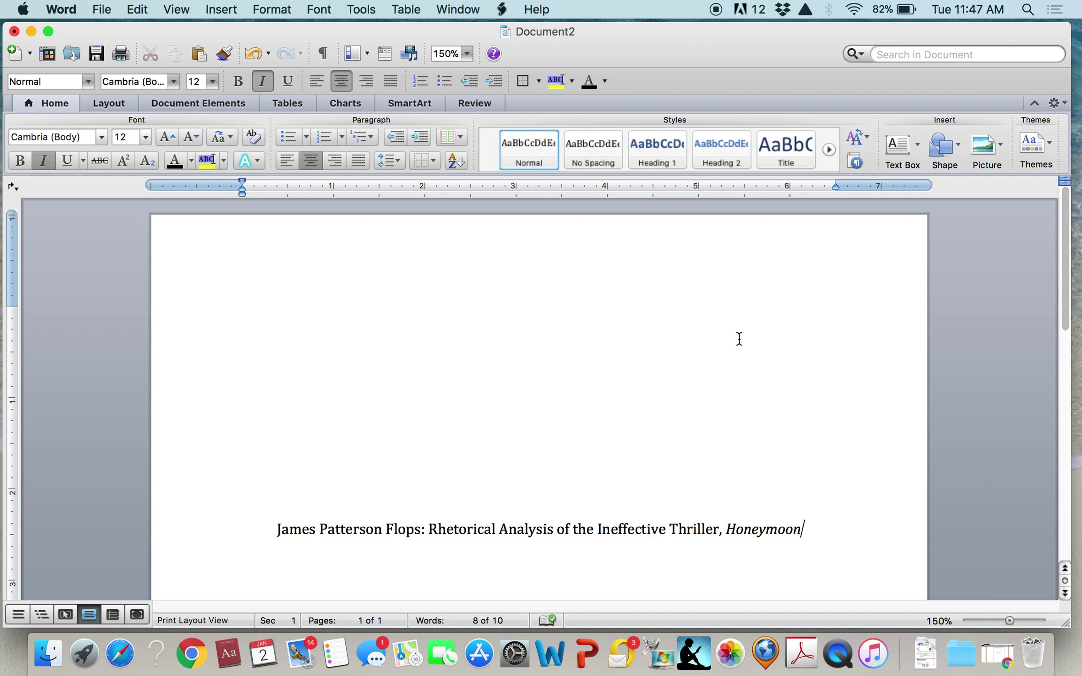
Below the title, add non-italic centred lines for the author's name and 'Writing 2'
key("Return")
left_click(39, 163)
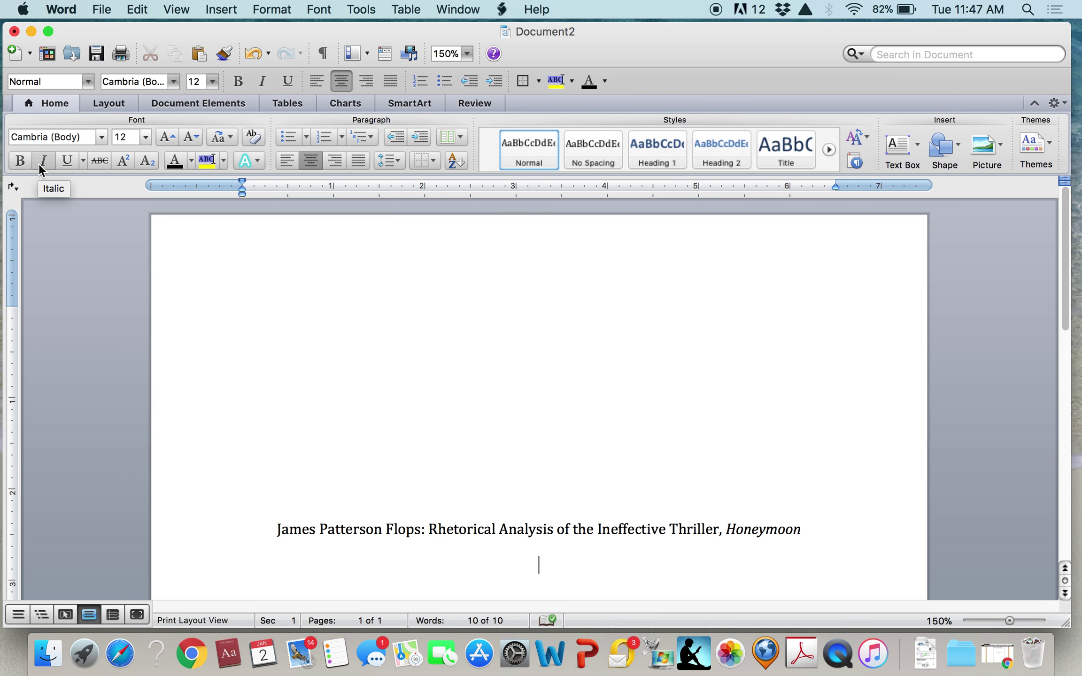
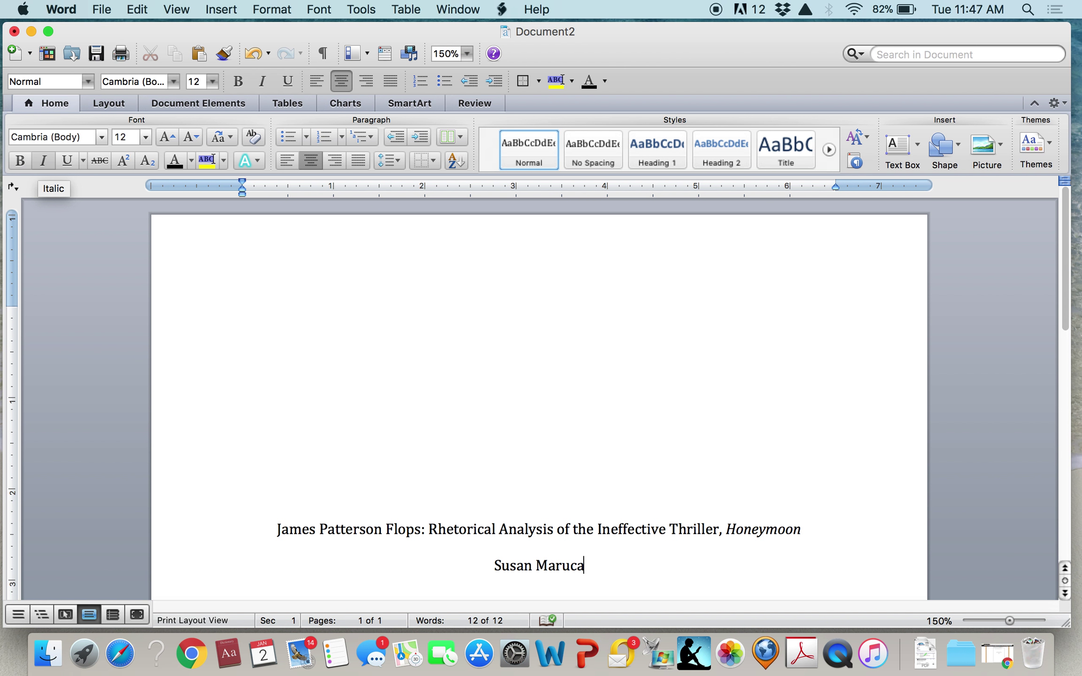
key("Return")
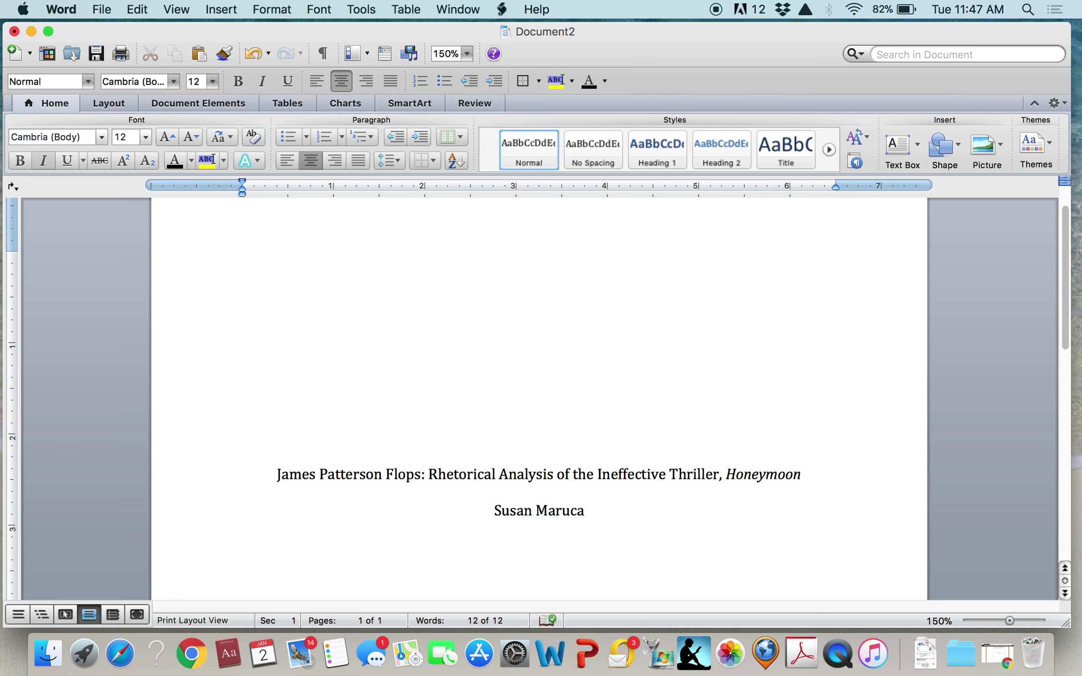
type("Writing 2")
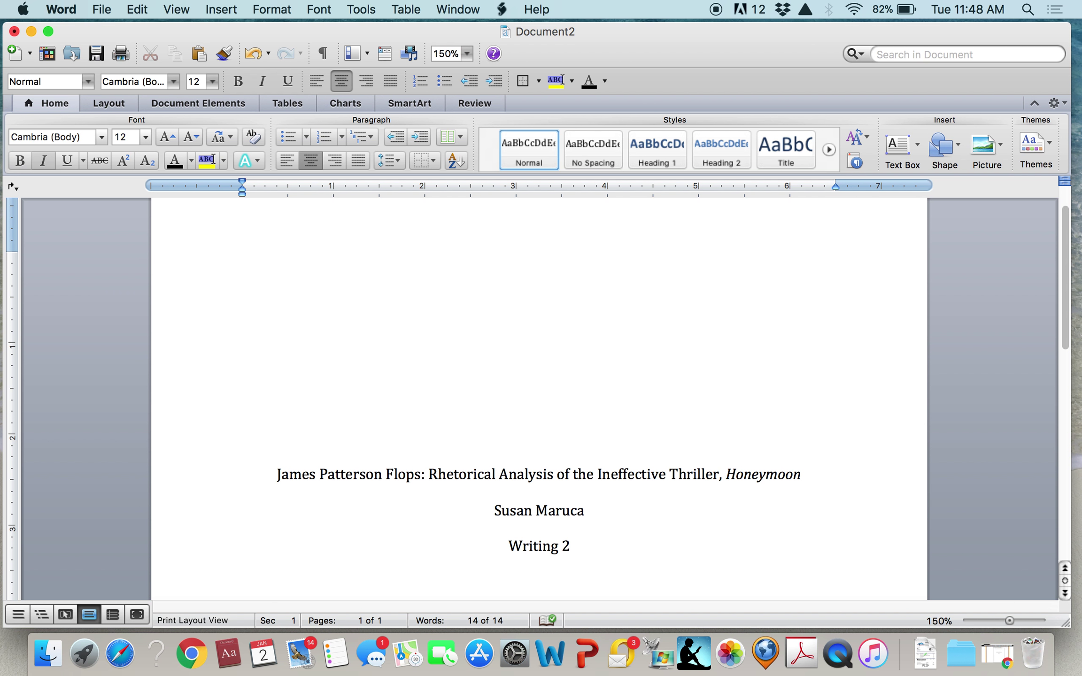
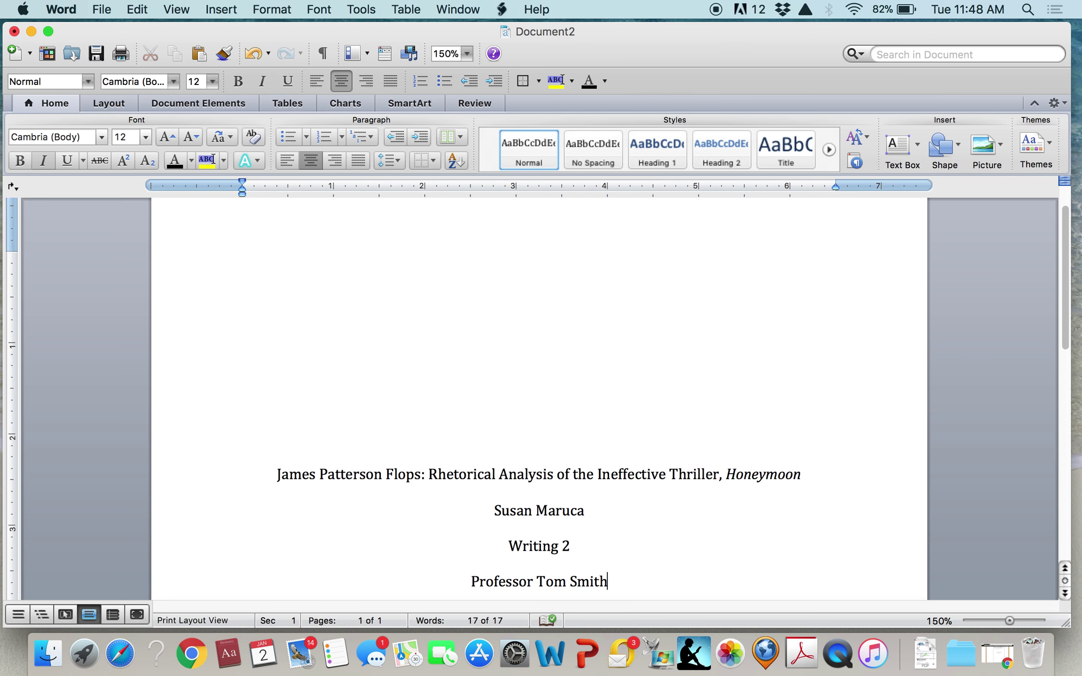
Add the professor's name and the date '24 November 2017' on the next lines
key("Return")
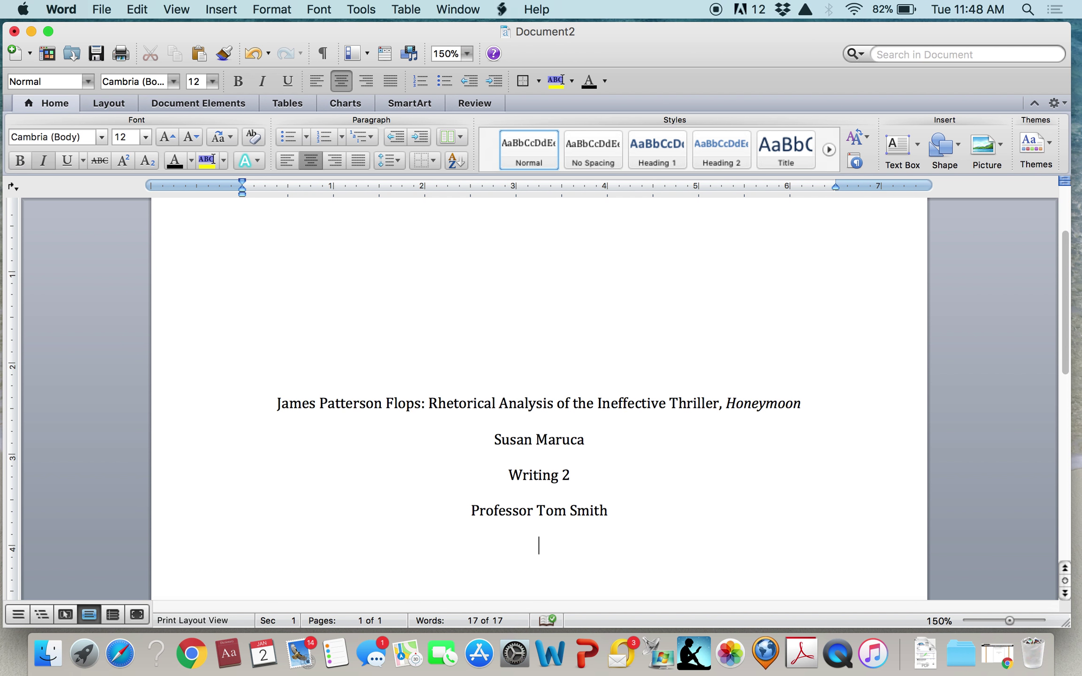
type("24")
type(" No")
type("vmebe")
key("BackSpace")
key("BackSpace")
key("BackSpace")
key("BackSpace")
key("BackSpace")
type("ve")
key("Return")
type("2017")
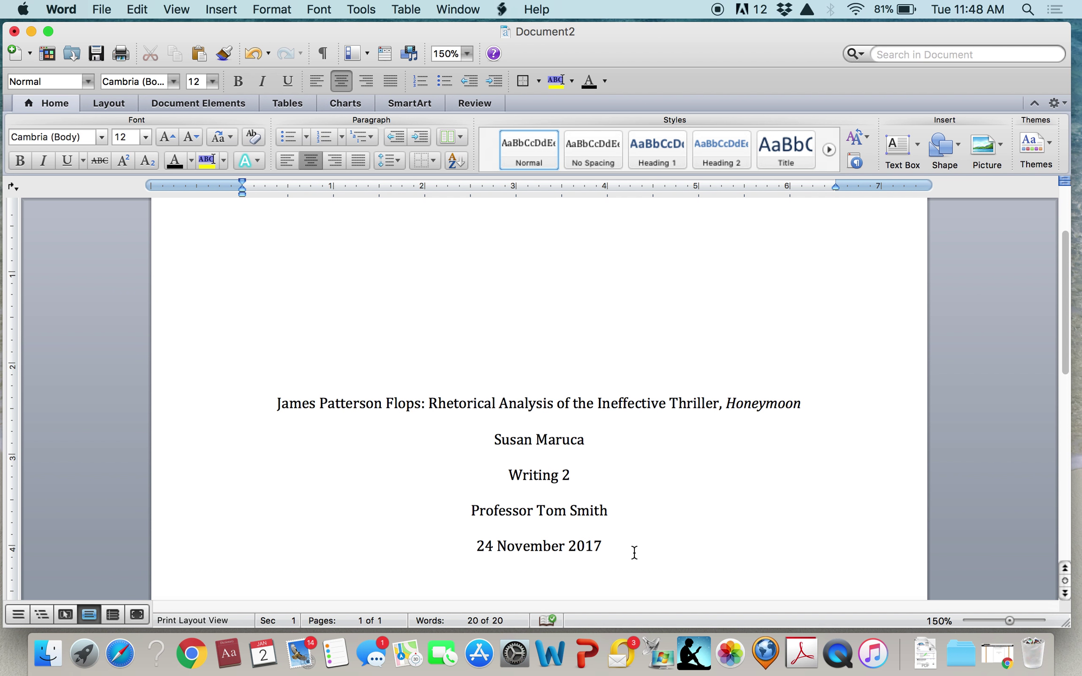
scroll(634, 552, "up", 3)
scroll(633, 552, "down", 6)
scroll(634, 552, "down", 6)
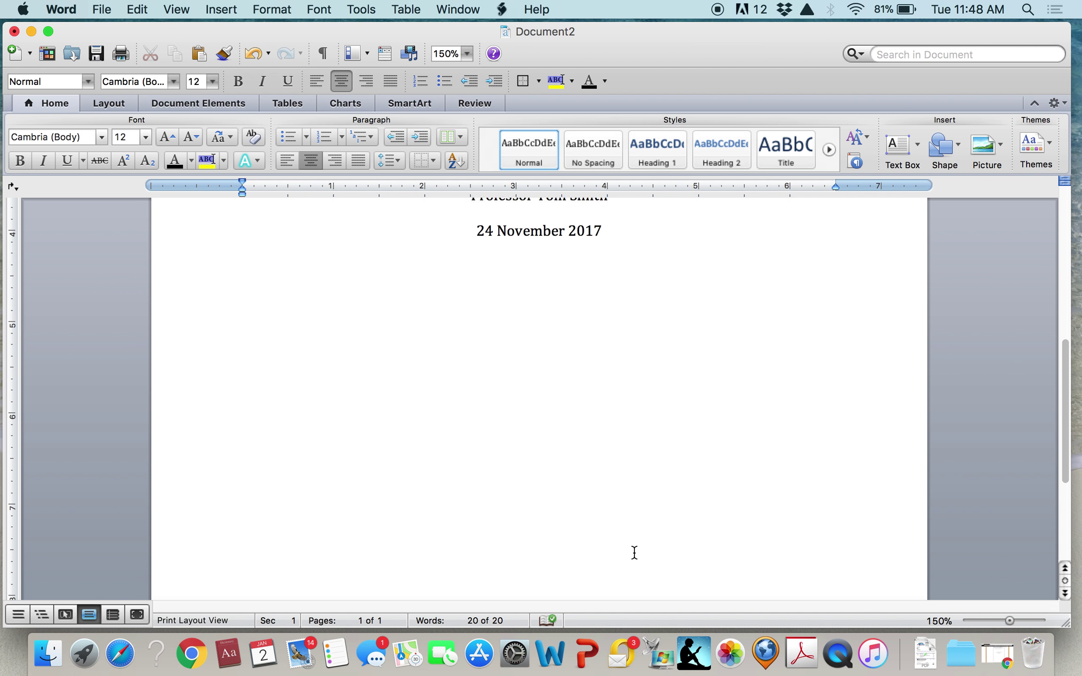
scroll(634, 552, "up", 4)
scroll(634, 552, "up", 3)
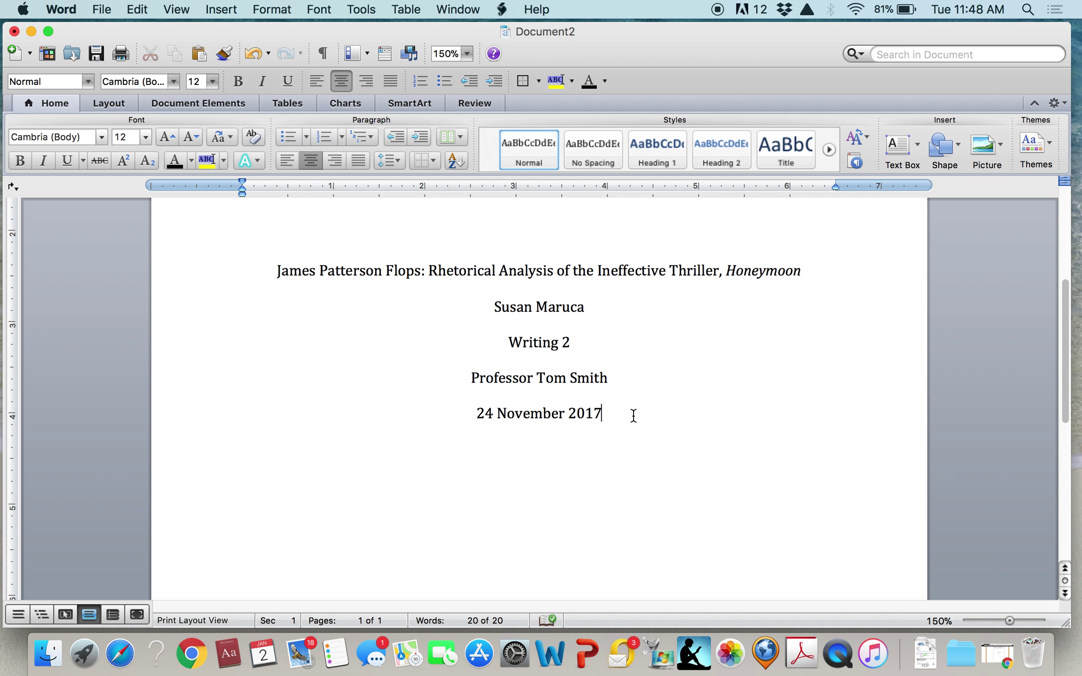
scroll(632, 415, "up", 5)
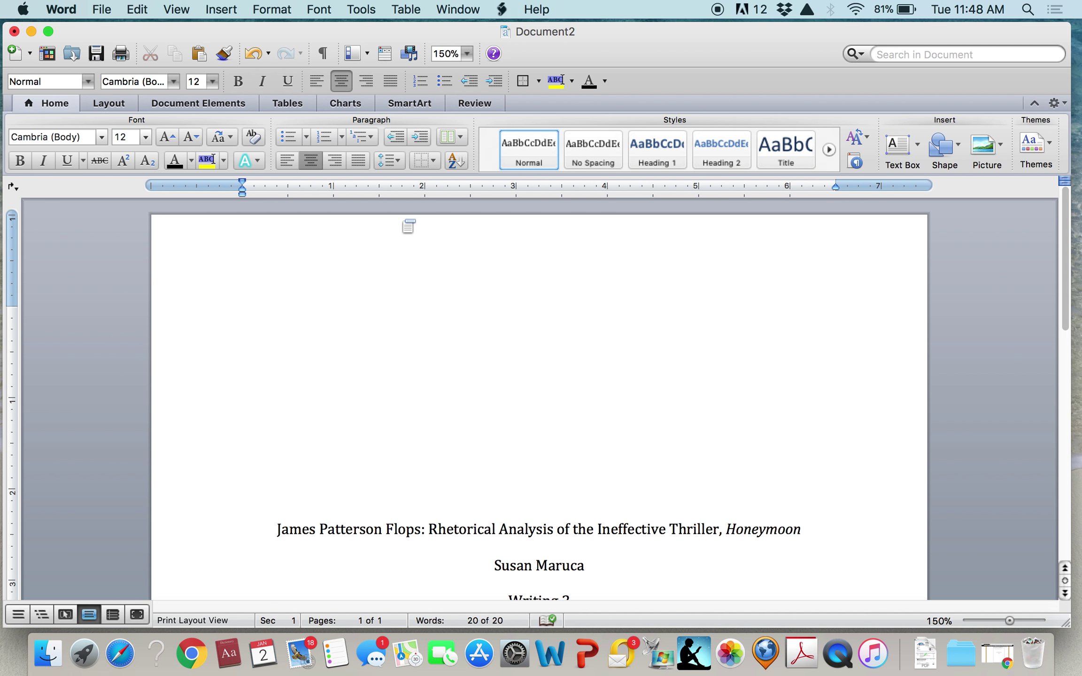
left_click(402, 277)
left_click(531, 217)
Insert a page number at the top of the page in the header, aligned left
left_click(219, 9)
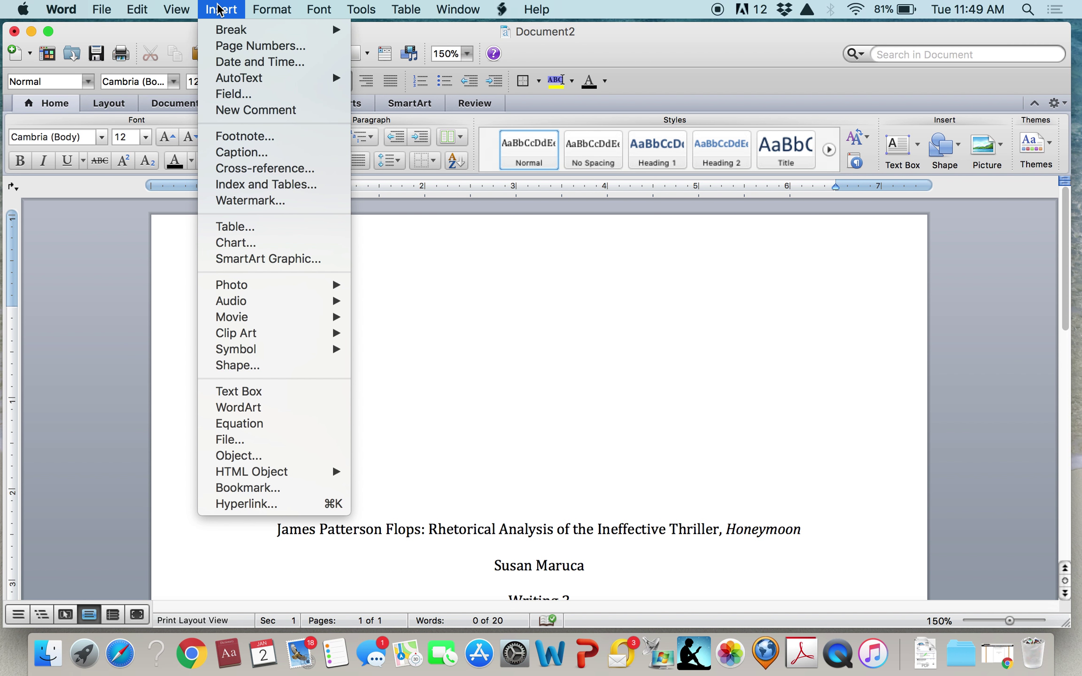
left_click(231, 47)
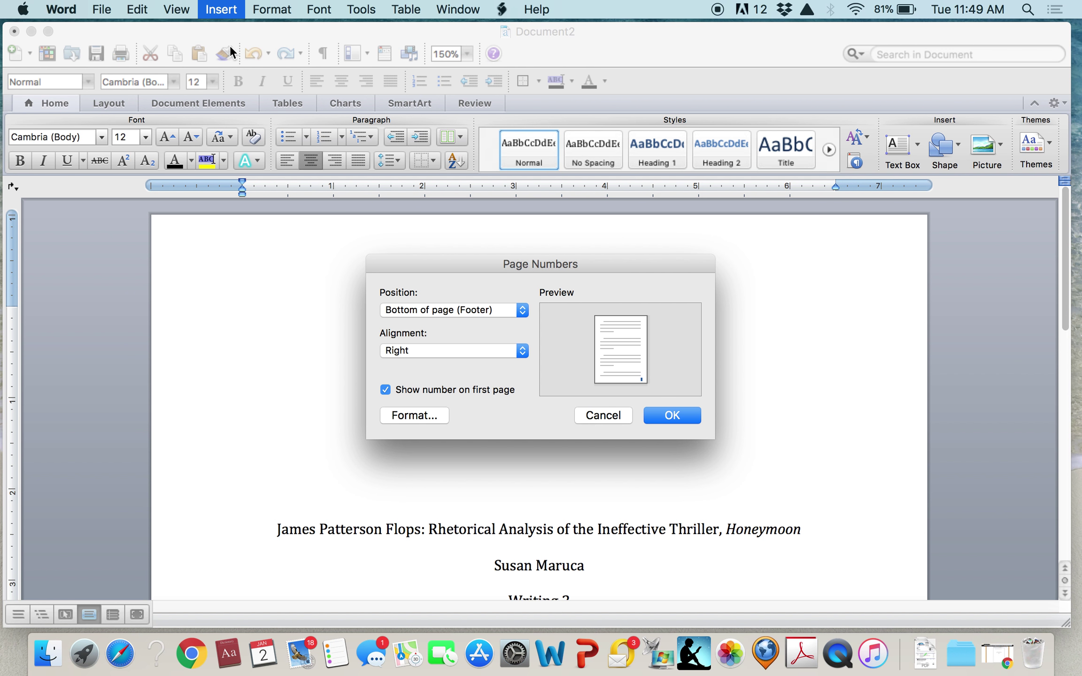
left_click(522, 309)
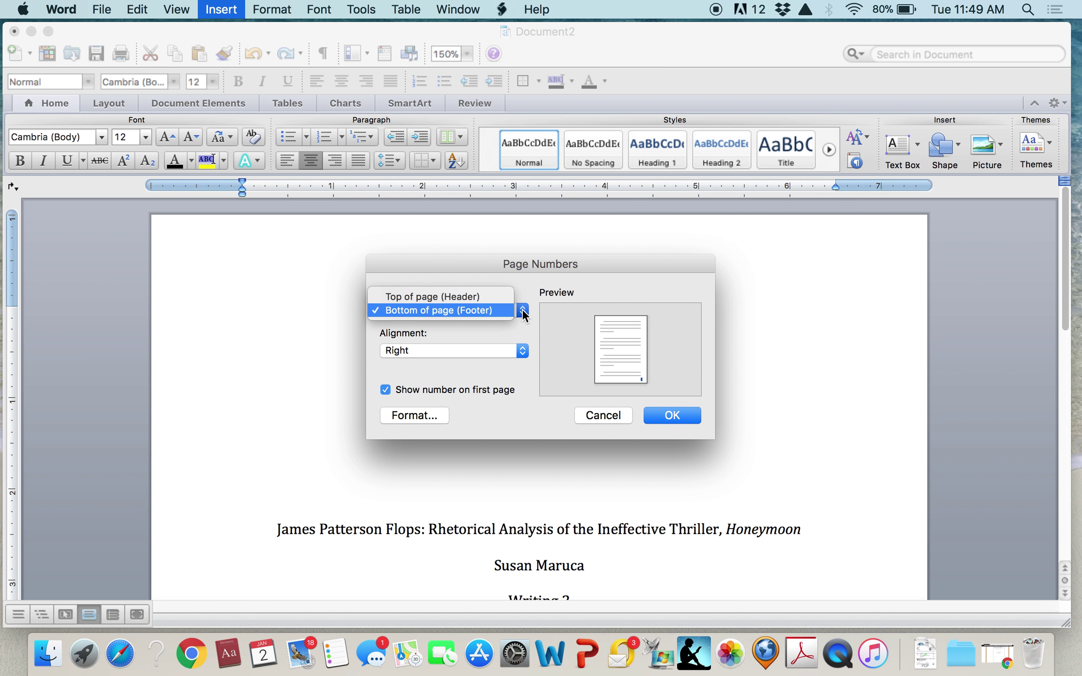
left_click(495, 294)
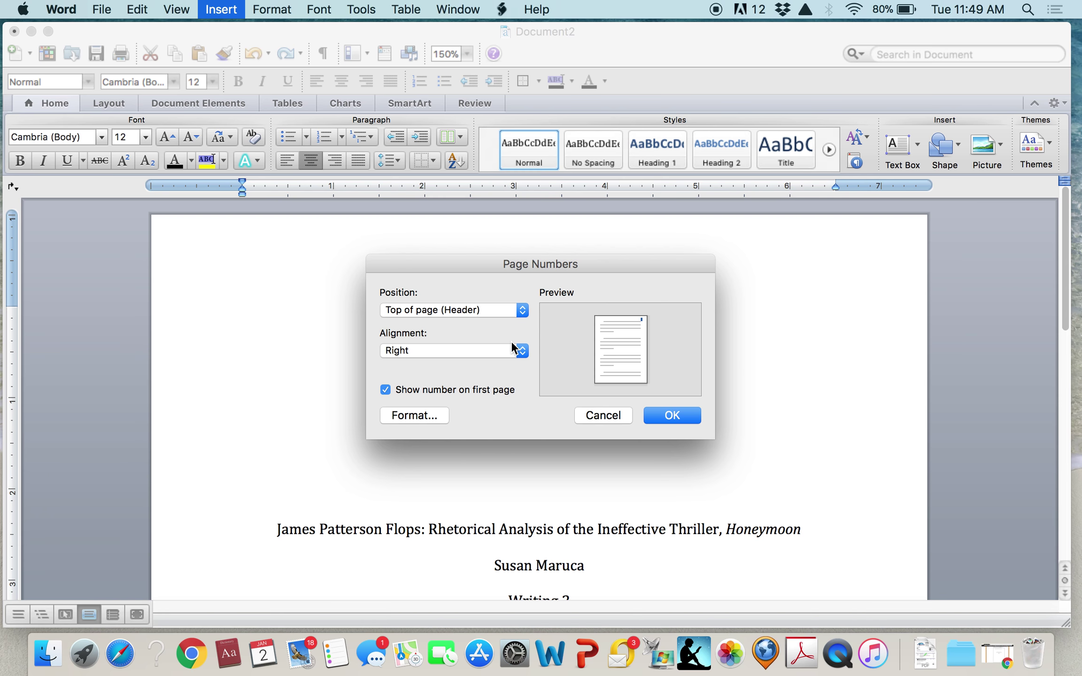
left_click(521, 349)
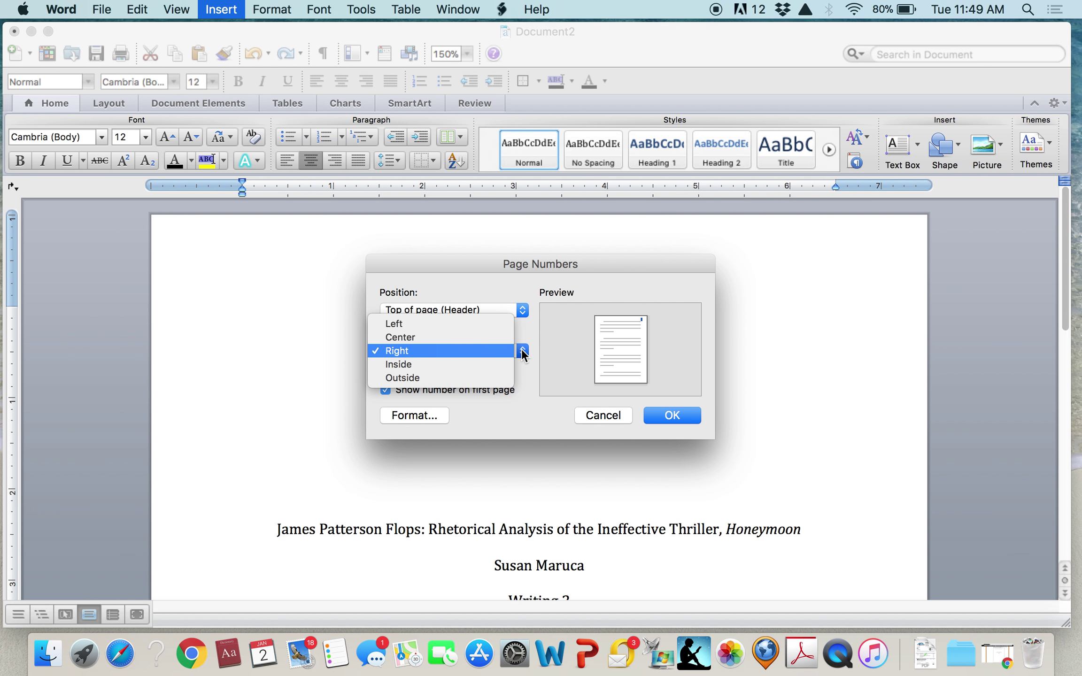
left_click(497, 324)
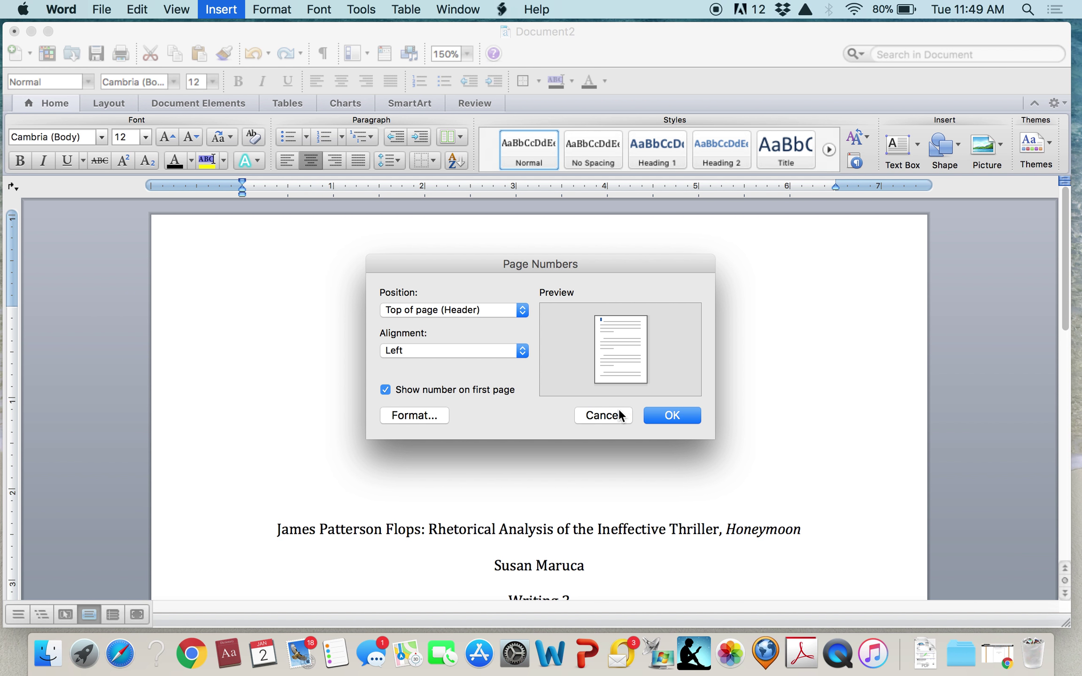
left_click(662, 415)
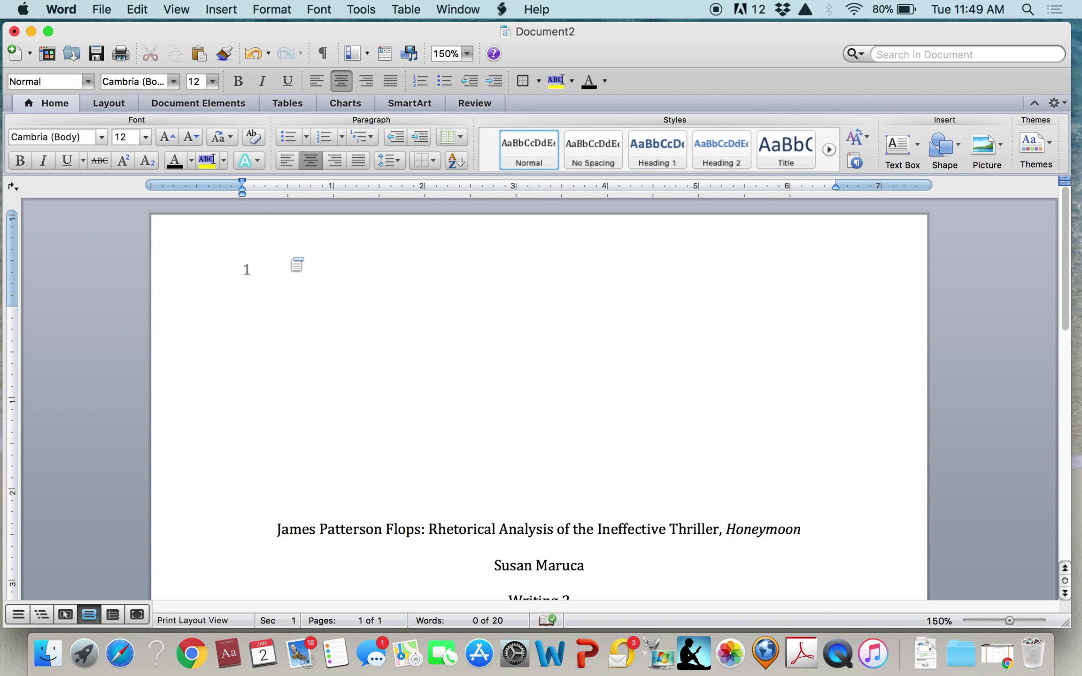
double_click(290, 258)
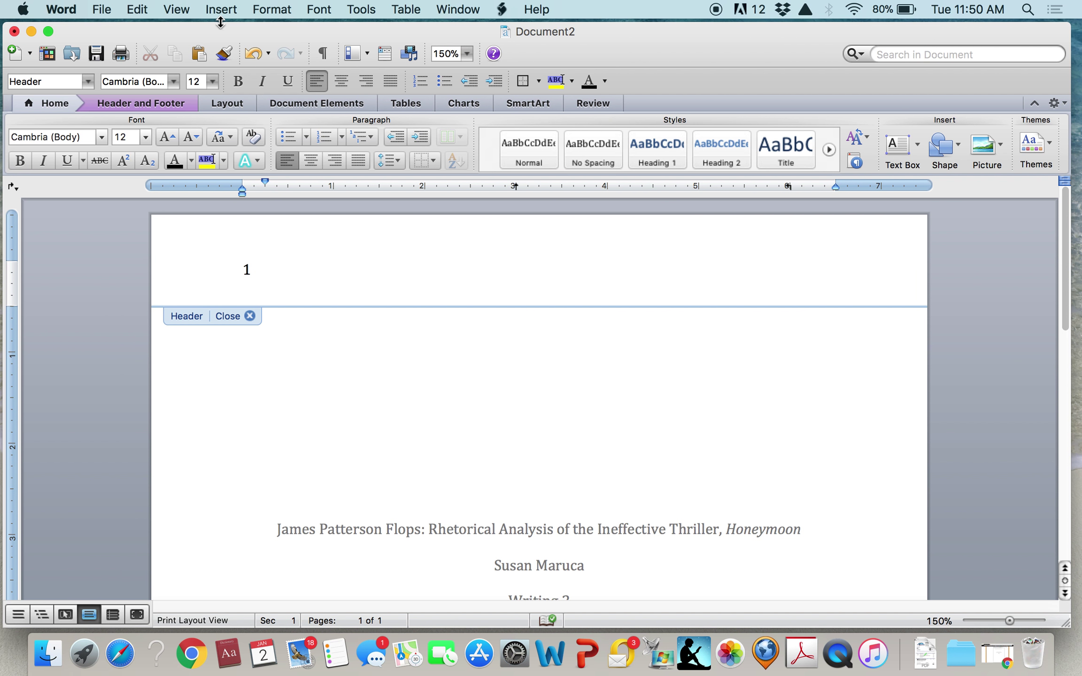
Enable Different First Page so the title page gets its own header
left_click(225, 10)
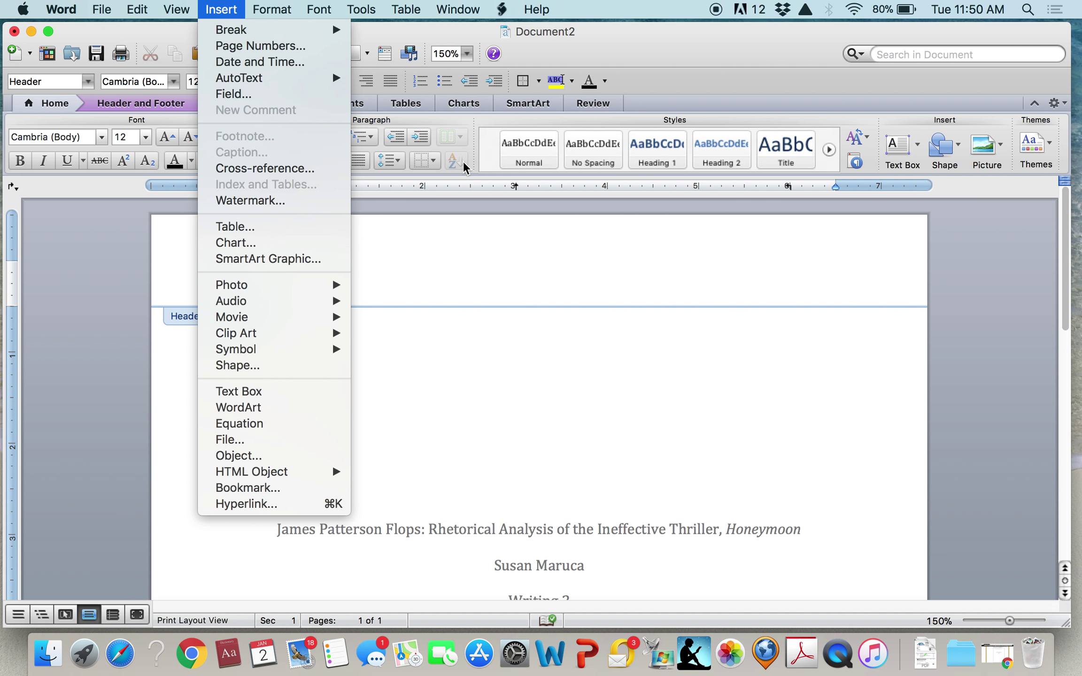
left_click(478, 223)
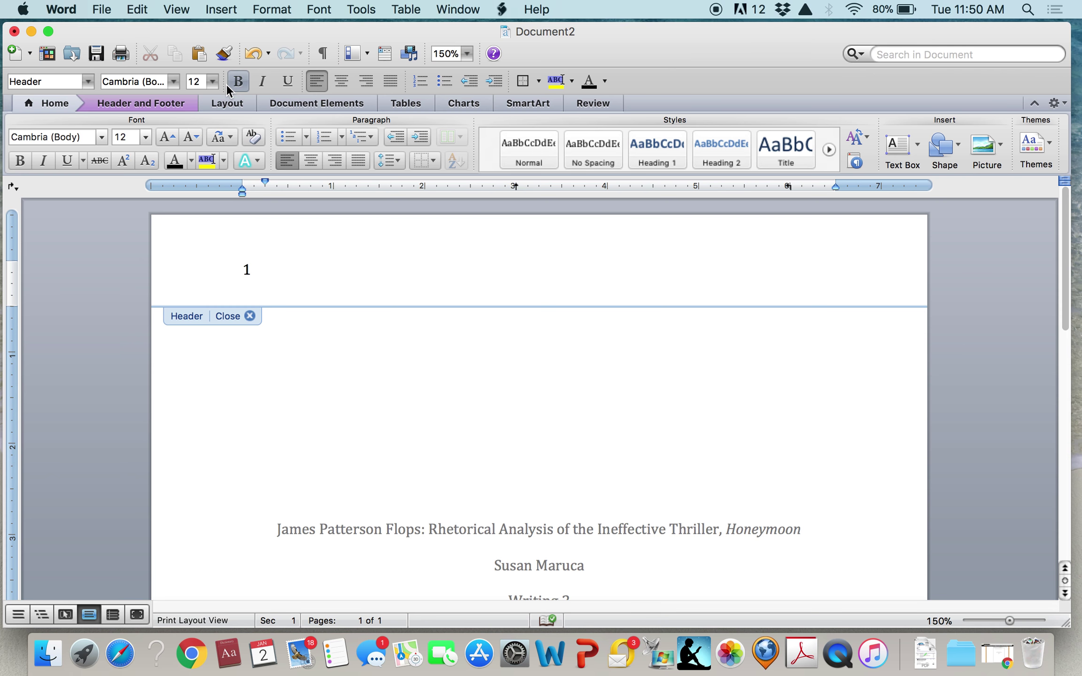
left_click(56, 103)
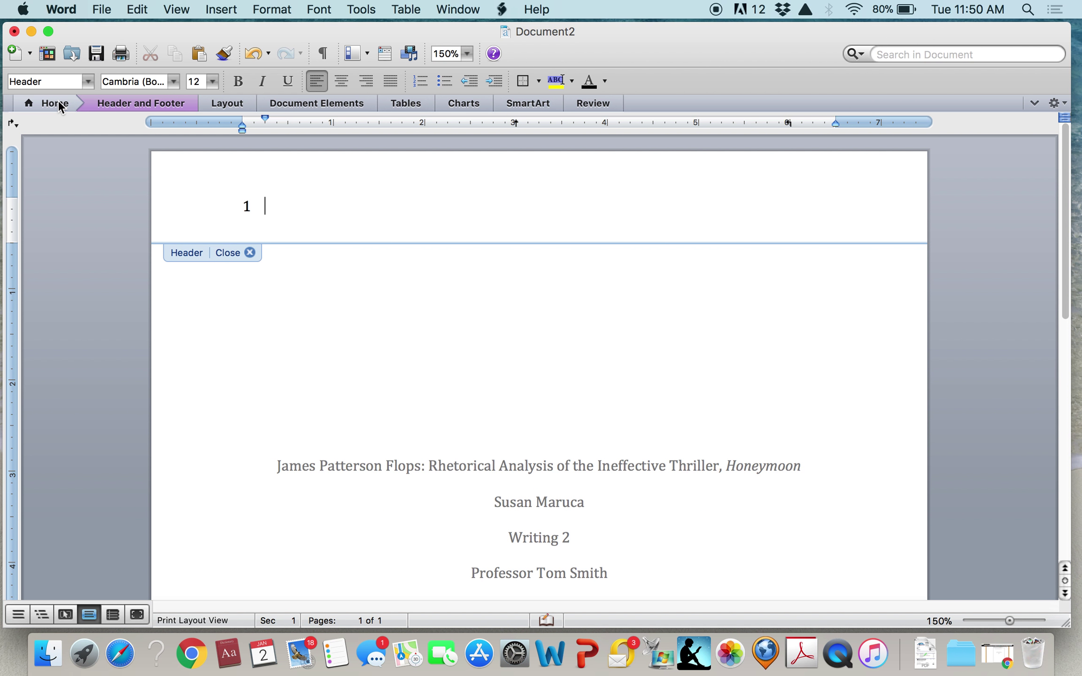
left_click(57, 101)
left_click(121, 101)
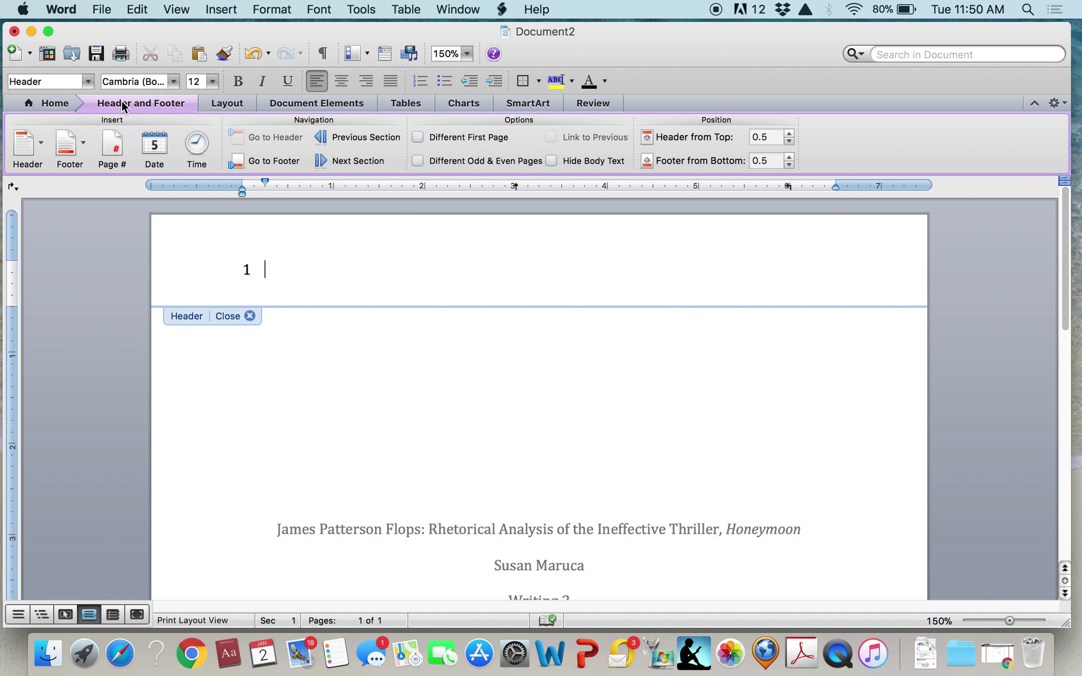
left_click(416, 135)
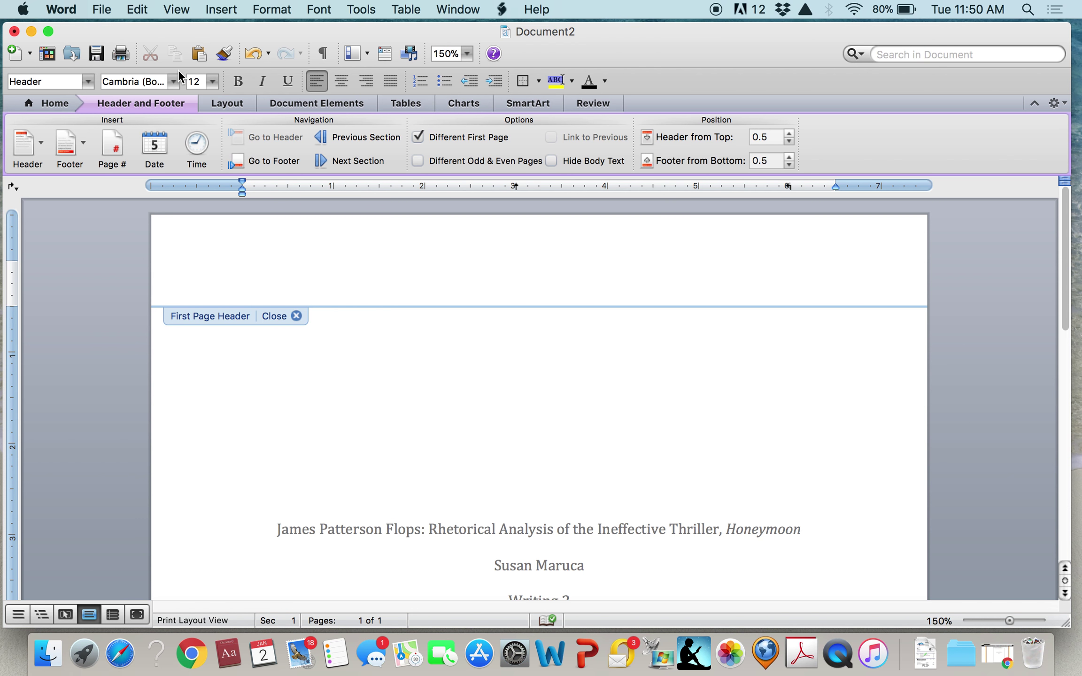
Insert a left-aligned page number 1 in the first-page header, keeping Different First Page on
left_click(223, 10)
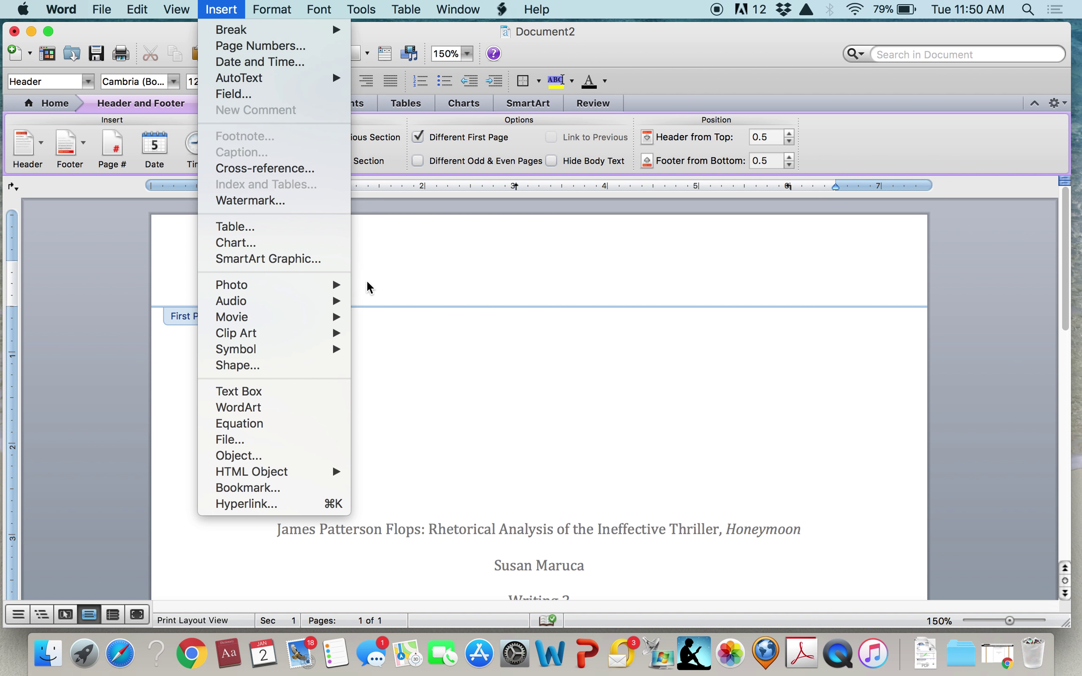
left_click(265, 47)
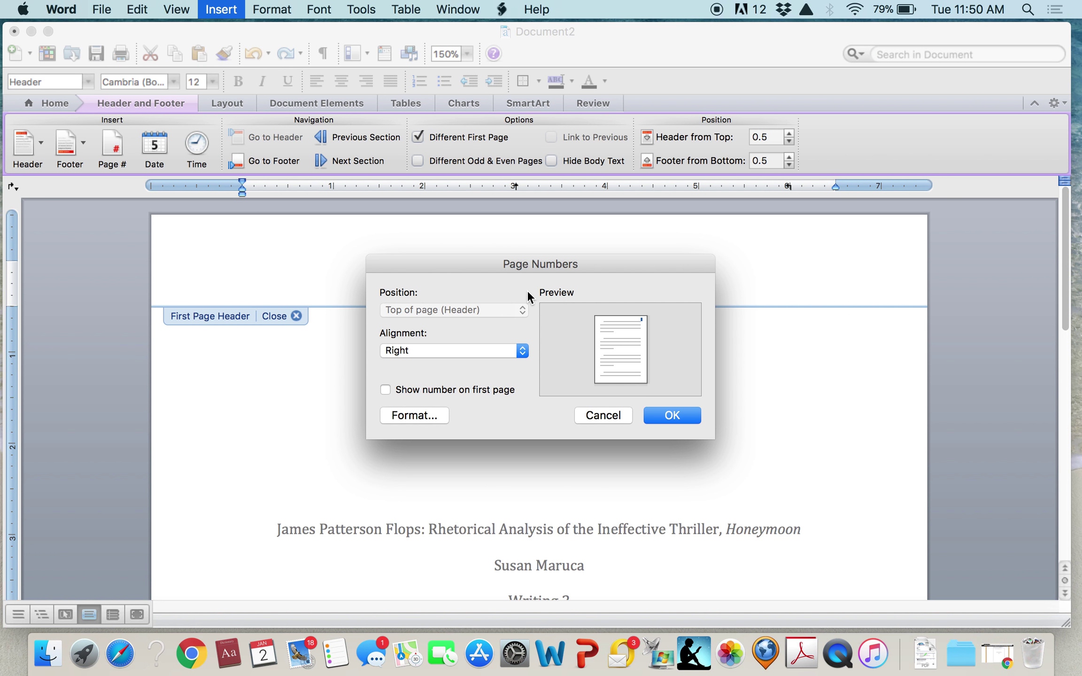
left_click(520, 352)
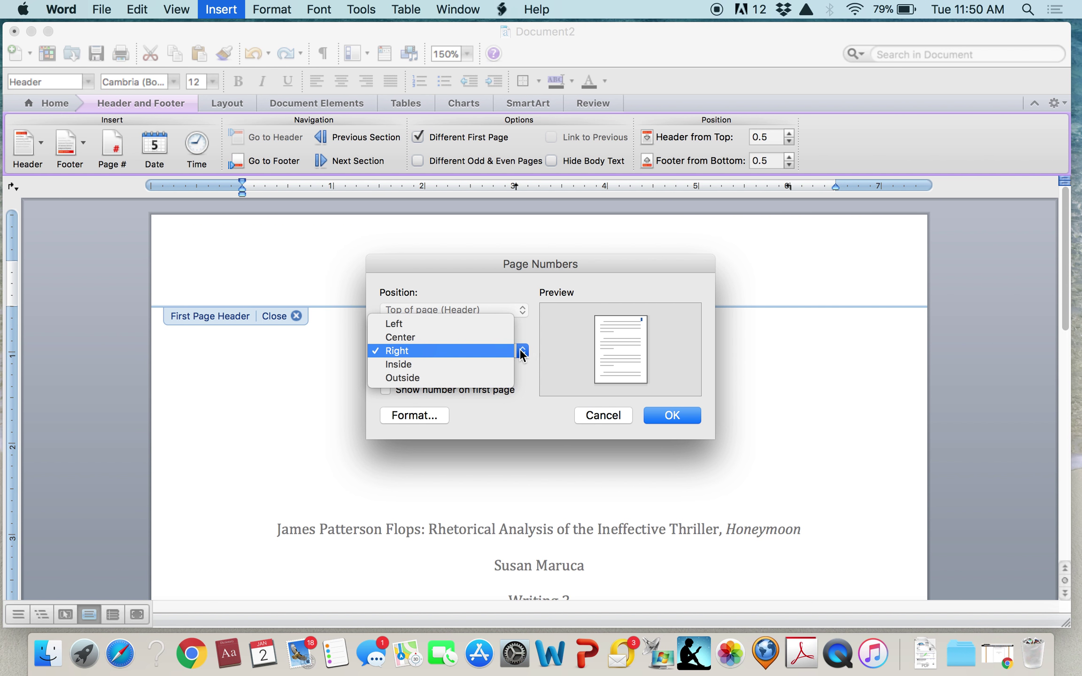
left_click(495, 323)
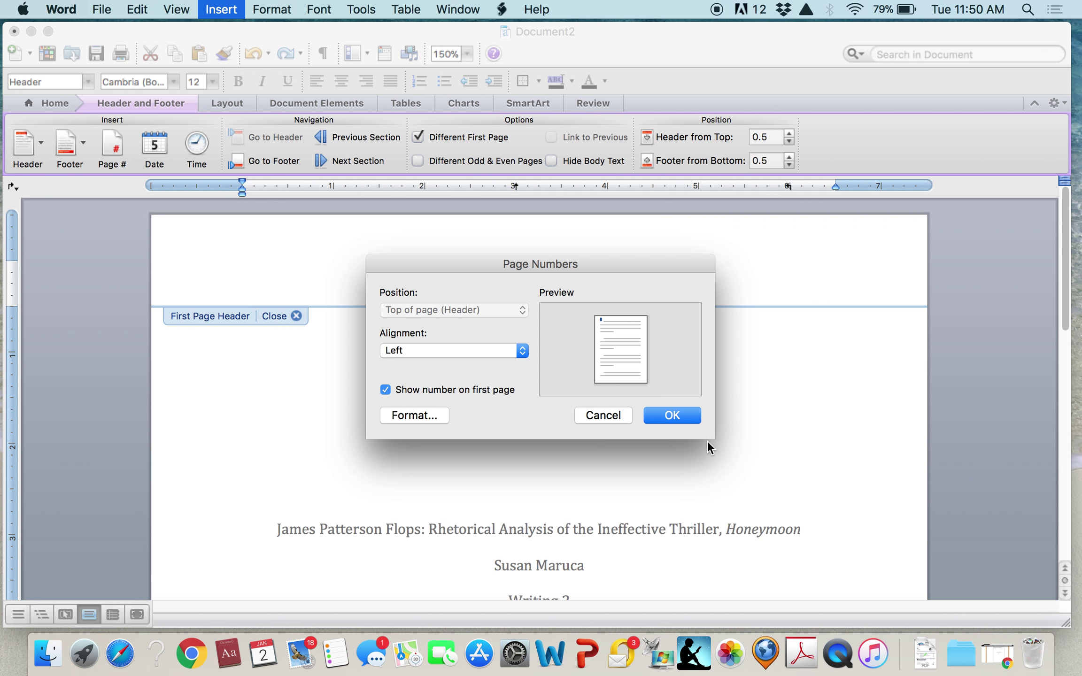
left_click(671, 415)
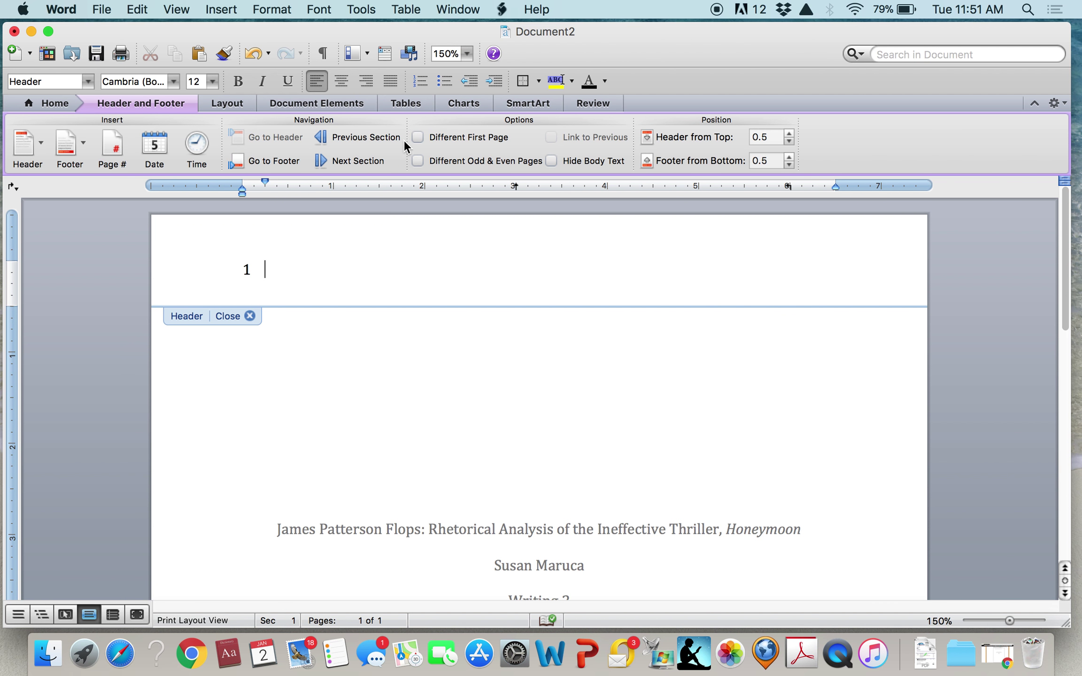
left_click(244, 268)
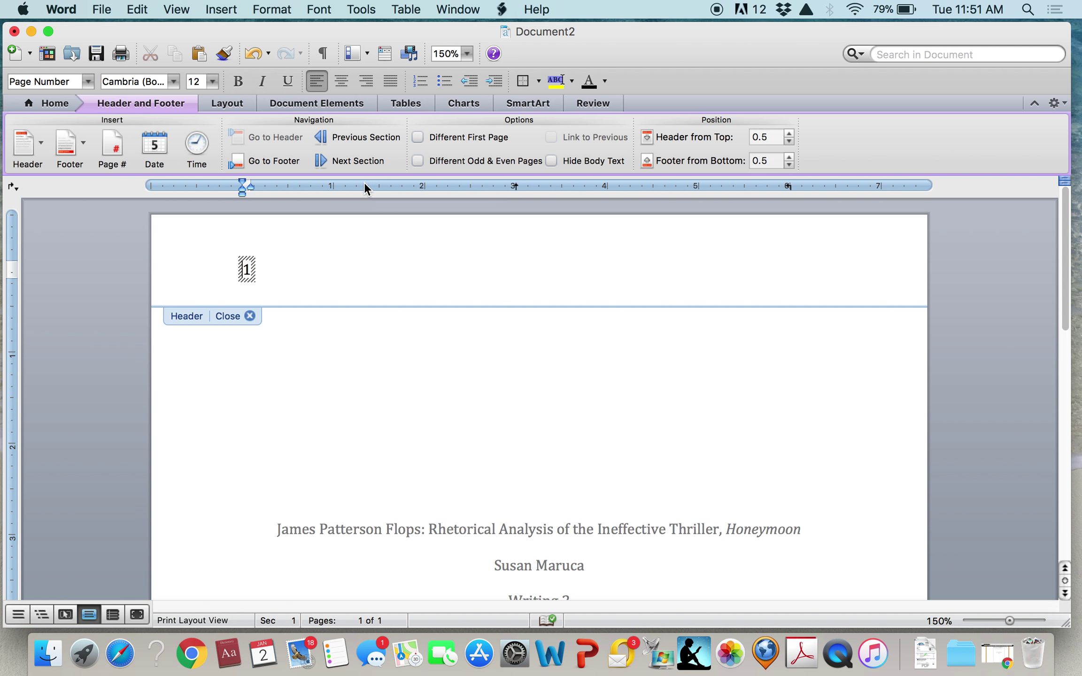
left_click(416, 136)
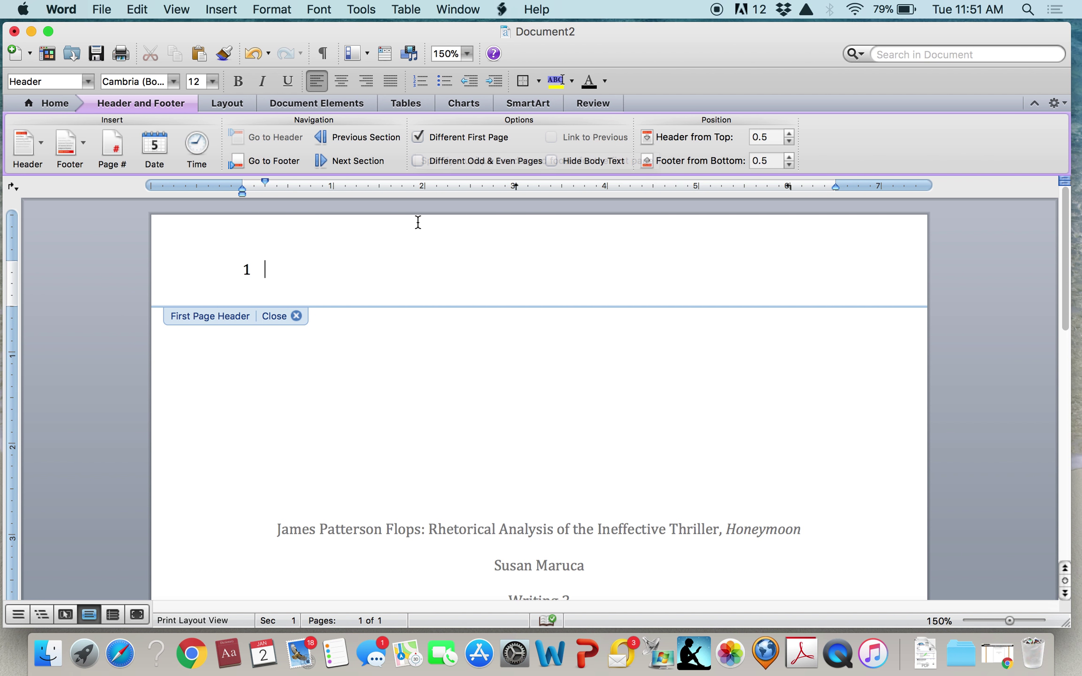
left_click(245, 270)
Type 'Running head: JAMES PATTERSON FLOPS' before the page number, tab it right, and close the header
left_click(246, 271)
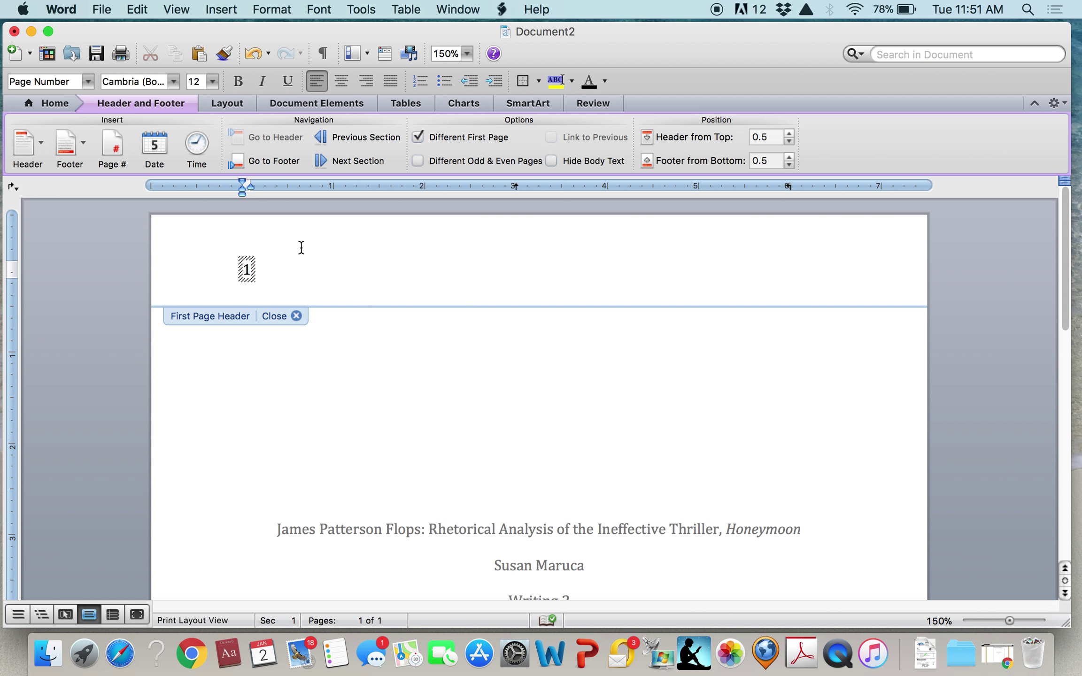
type("Running head")
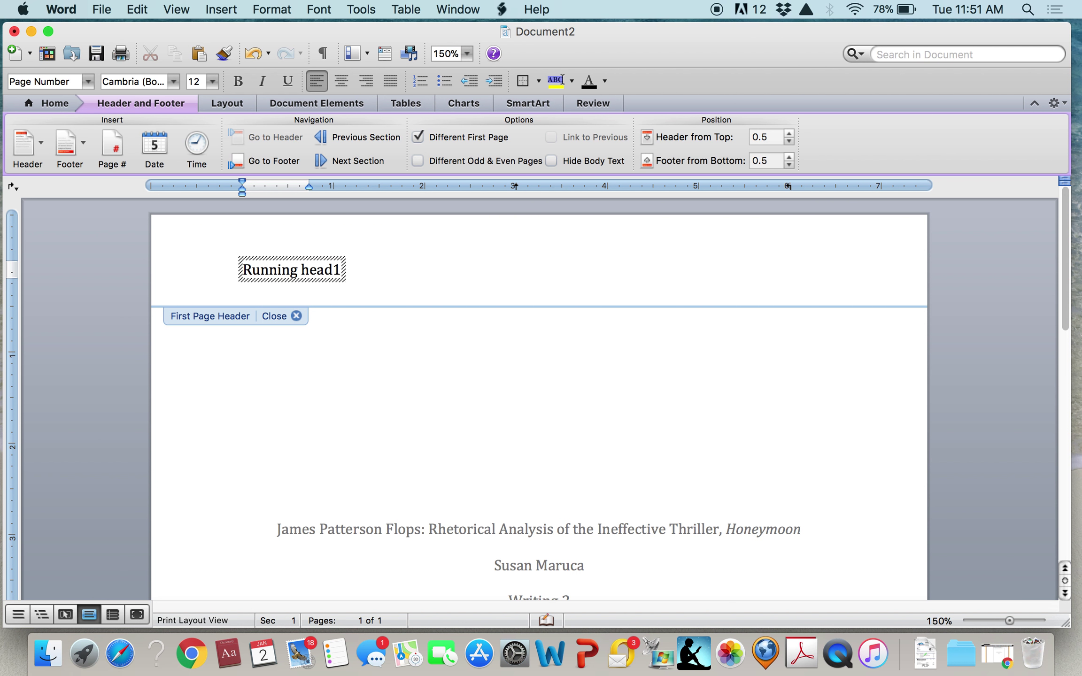
type(": J")
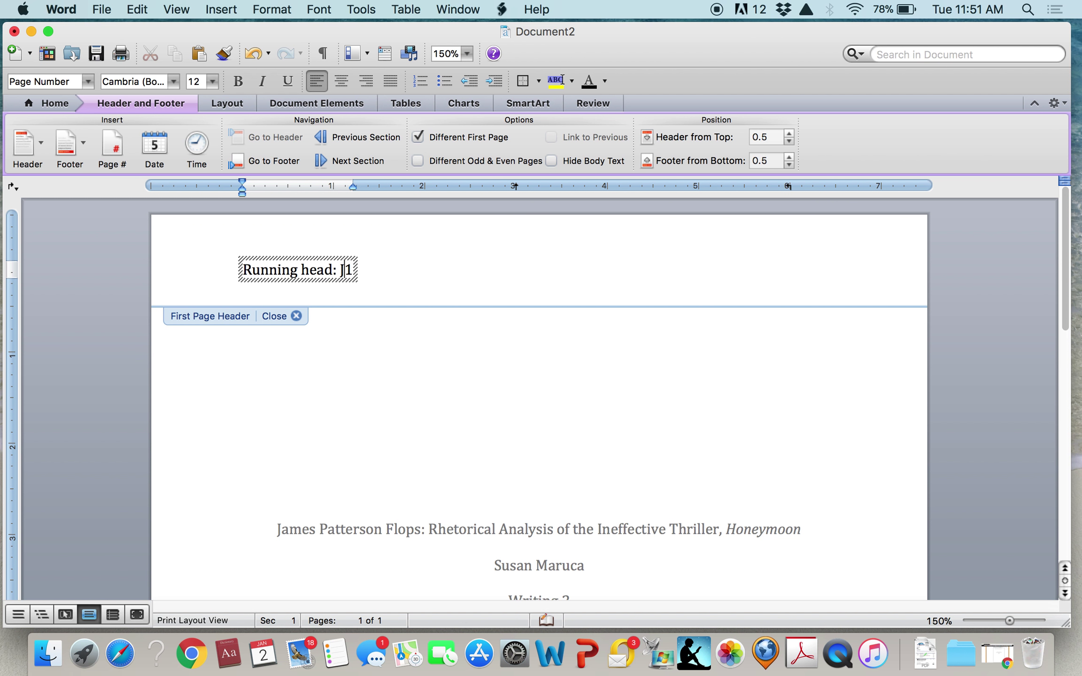
type("AMES PATTERSON ")
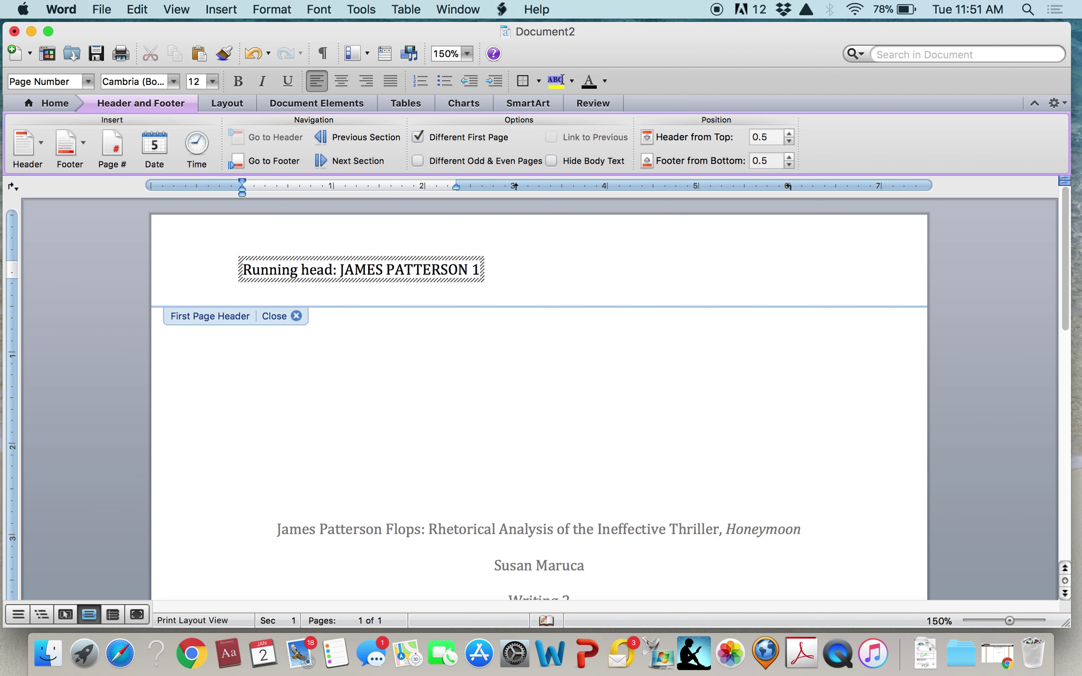
type("FLOG")
key("BackSpace")
type("PS")
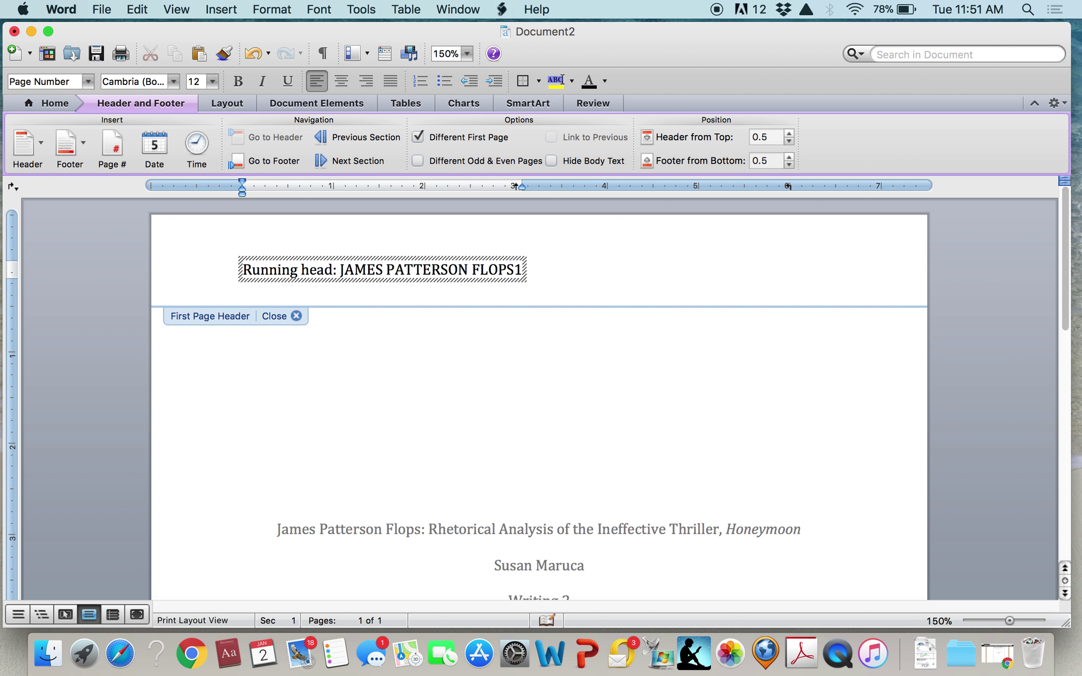
key("Tab")
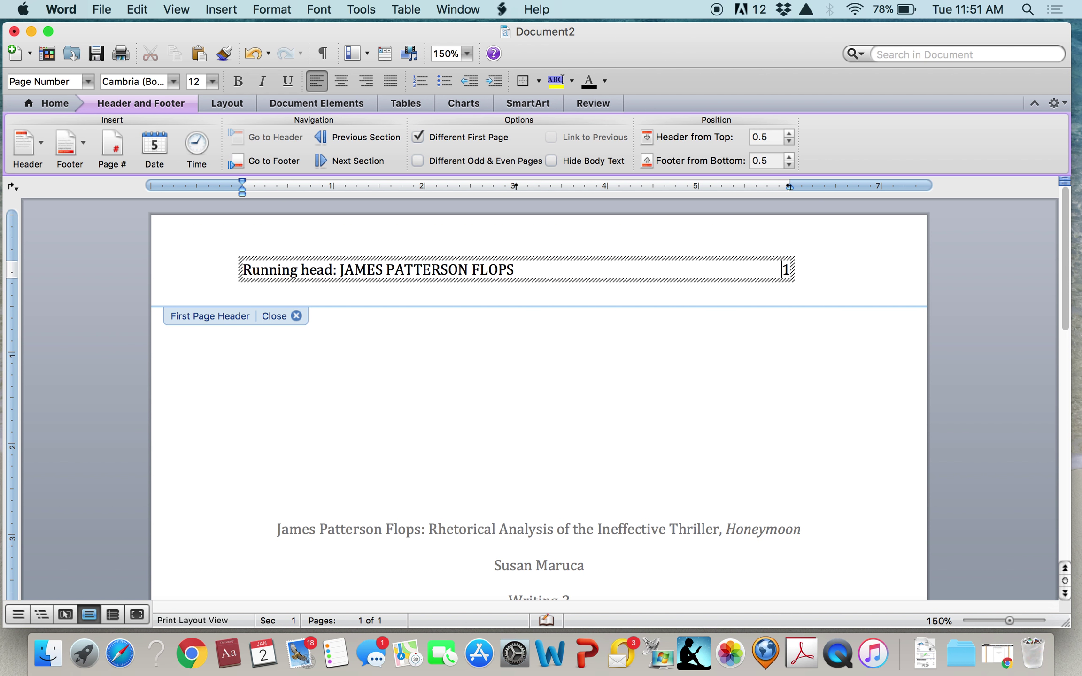
key("Tab")
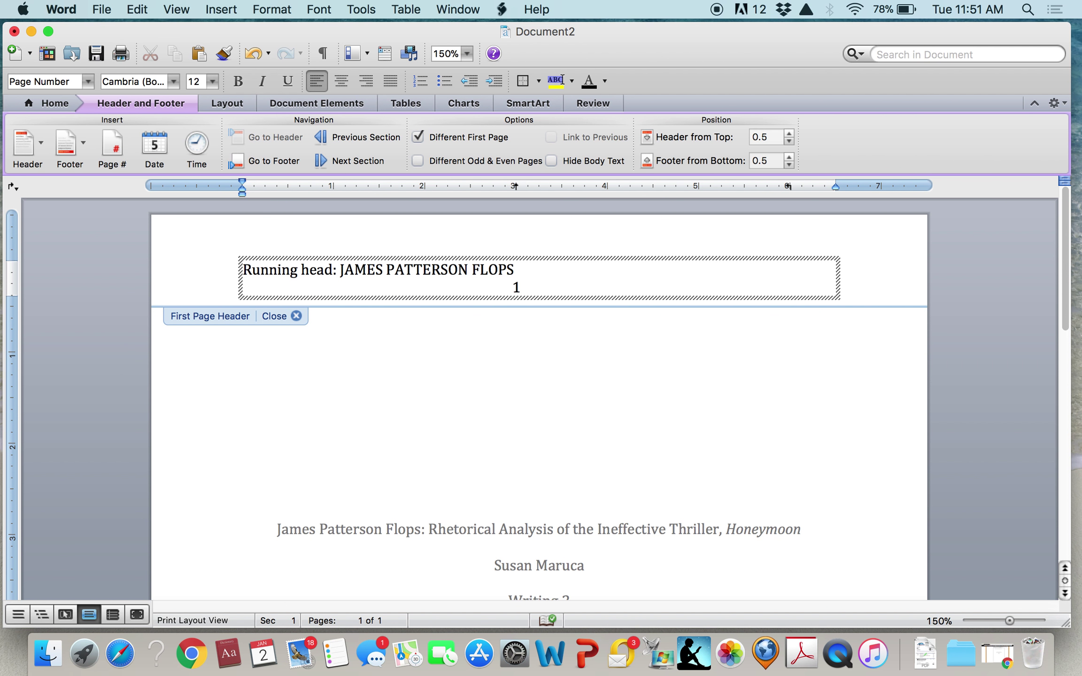
key("BackSpace")
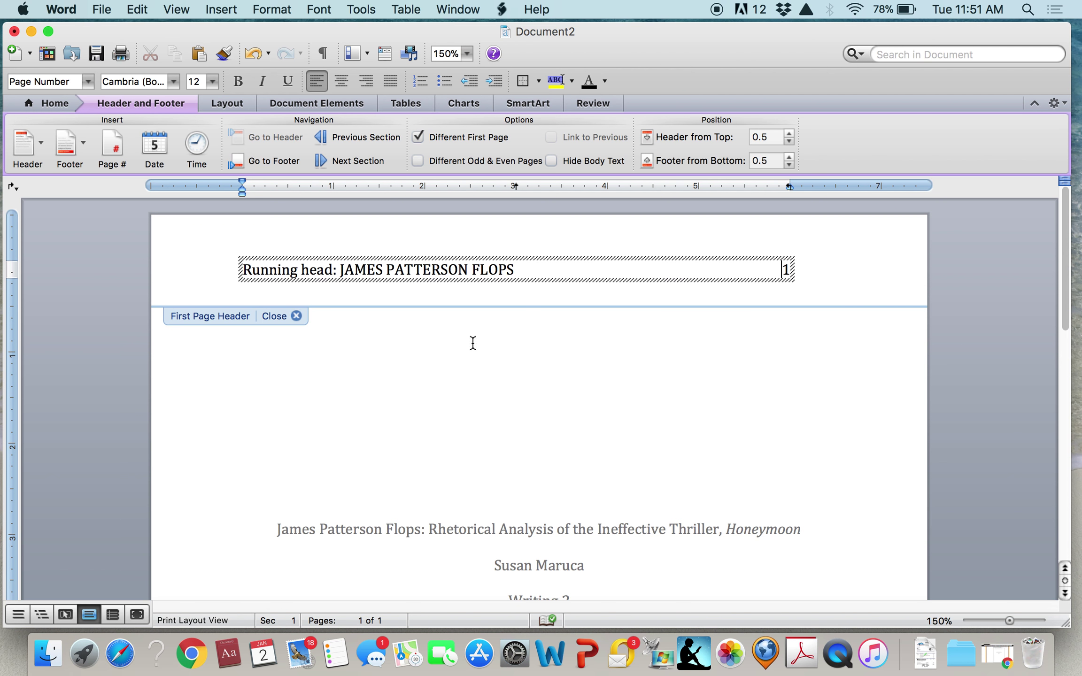
left_click(295, 315)
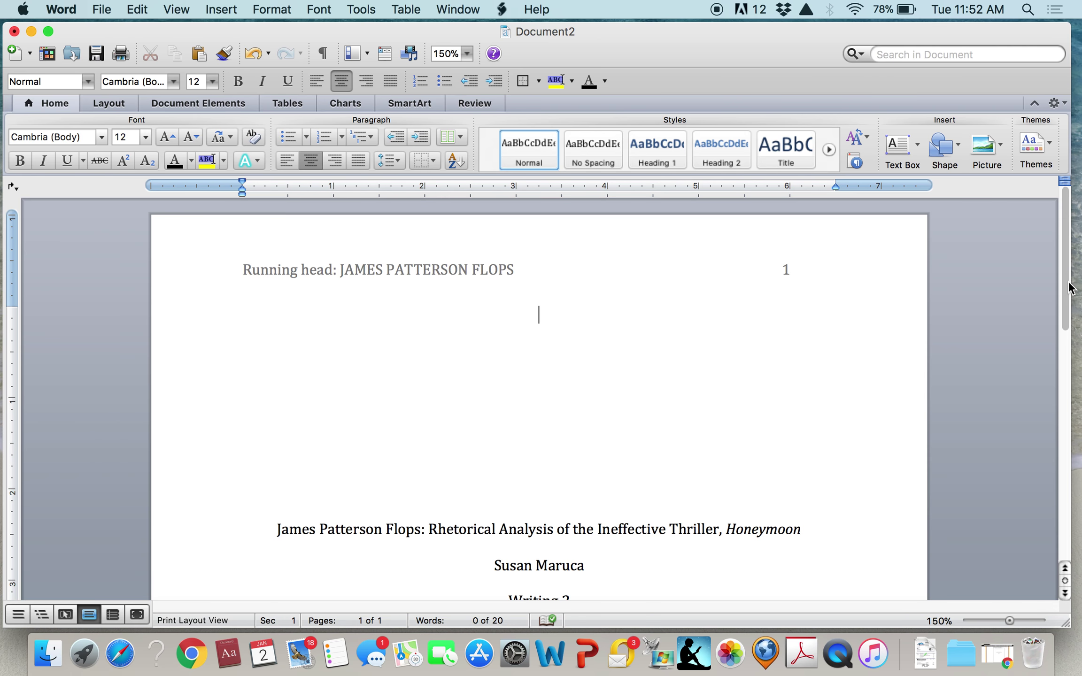
Add blank lines after '24 November 2017' until page 2 appears with header number 2
left_click_drag(1065, 289, 1043, 519)
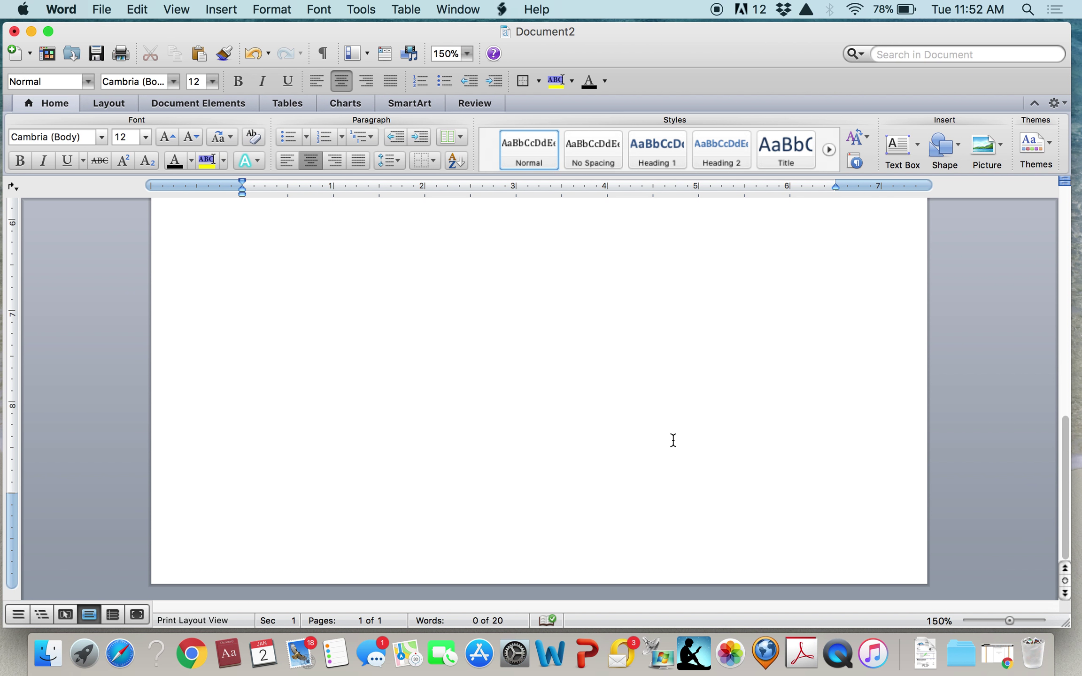
scroll(673, 440, "up", 5)
left_click(610, 223)
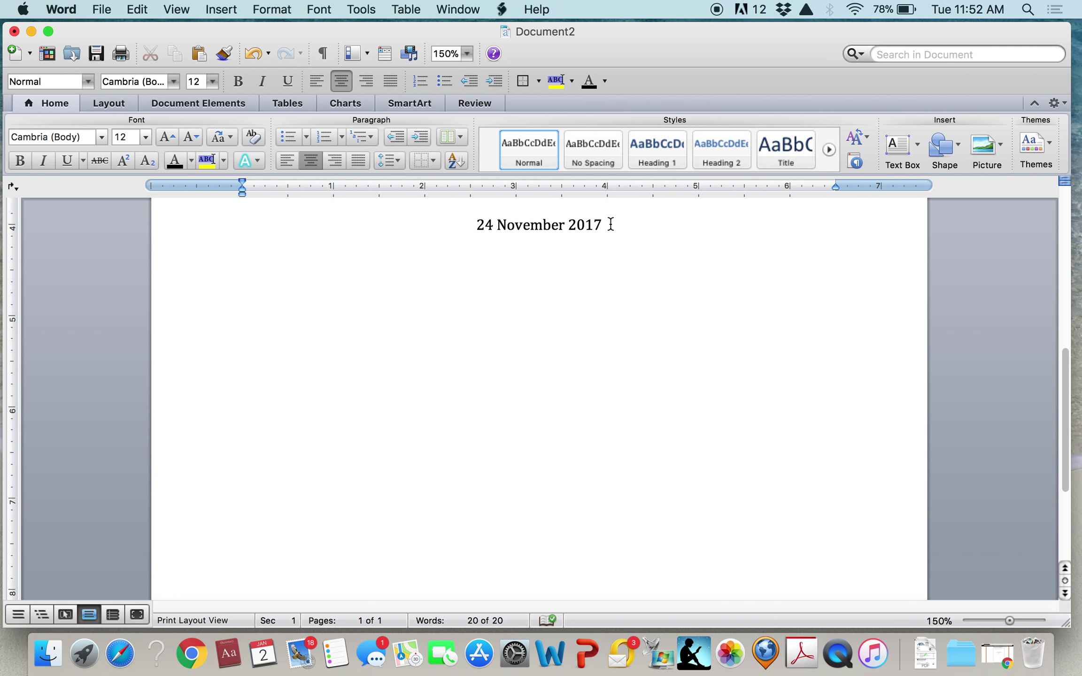
key("Return")
key("Return")
key("Return")
key("Return")
key("Return")
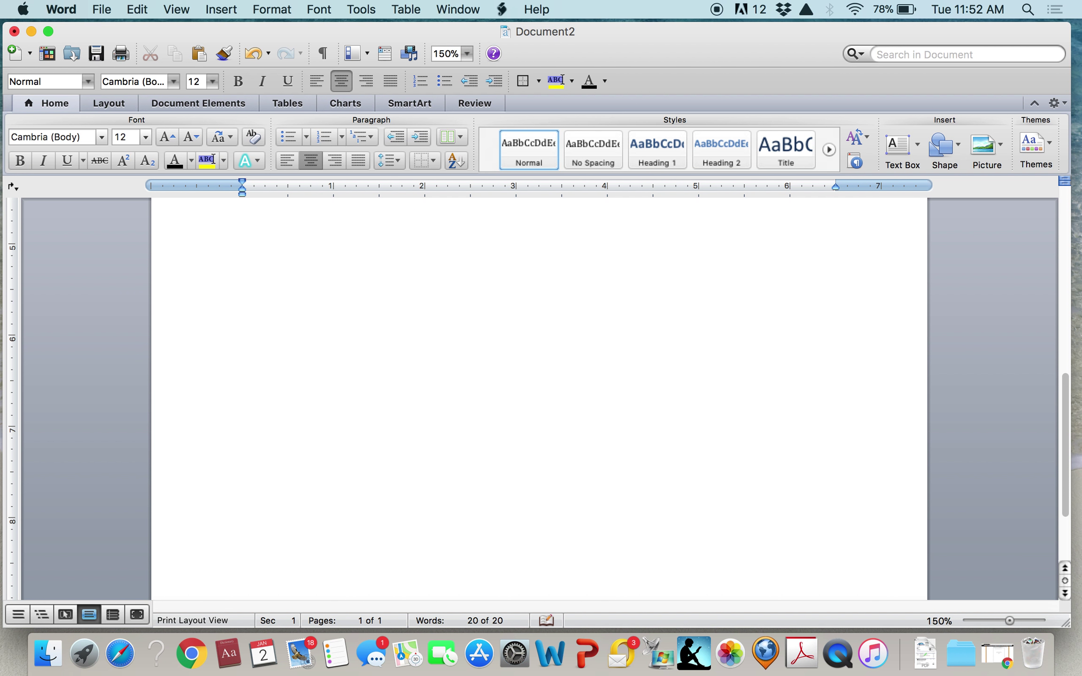
key("Return")
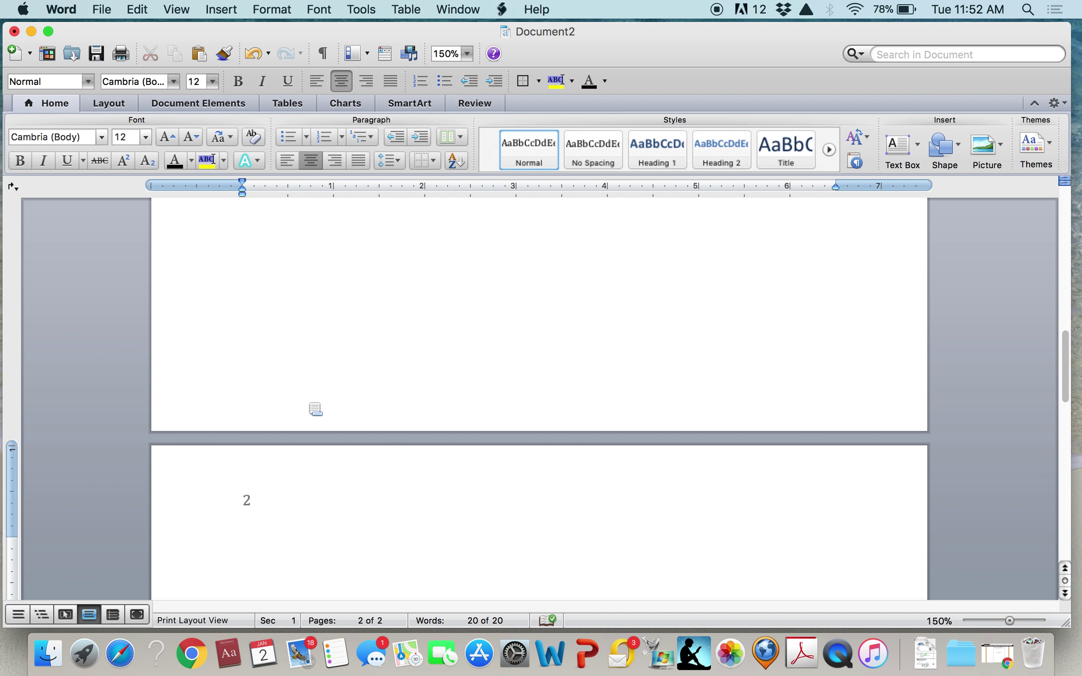
scroll(366, 356, "up", 15)
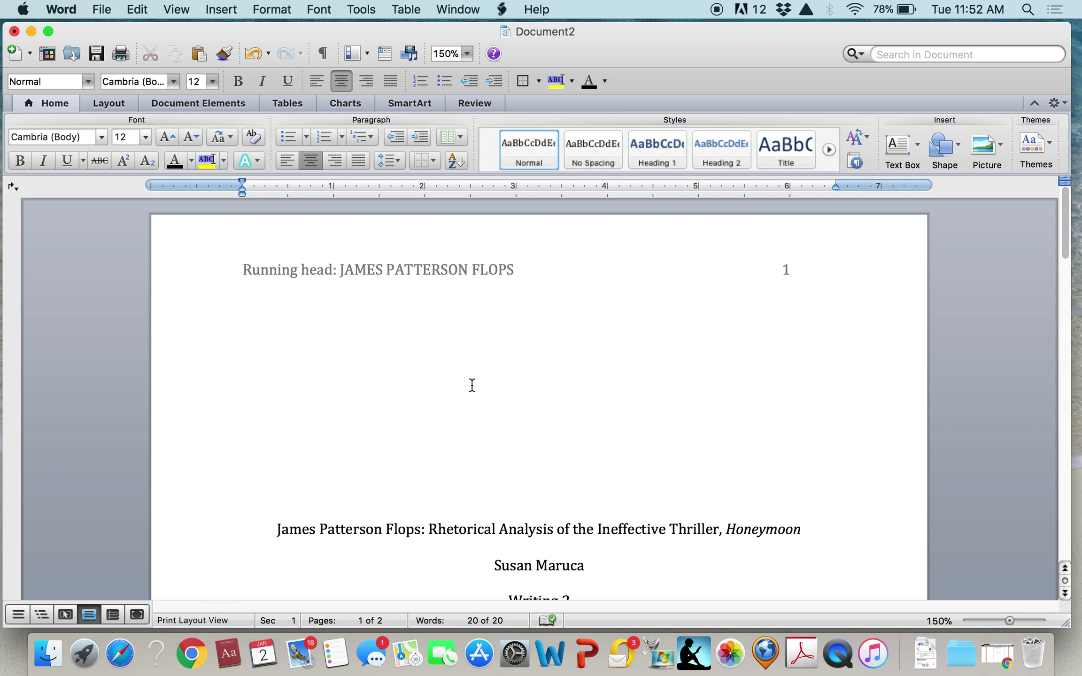
scroll(472, 385, "down", 5)
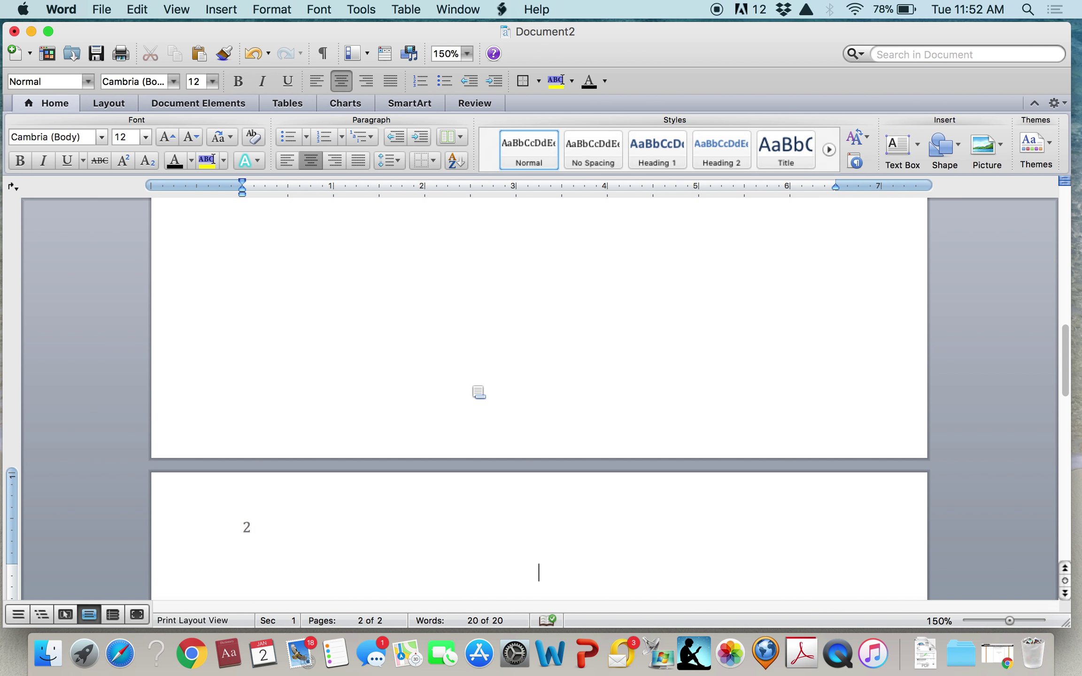
scroll(478, 392, "down", 2)
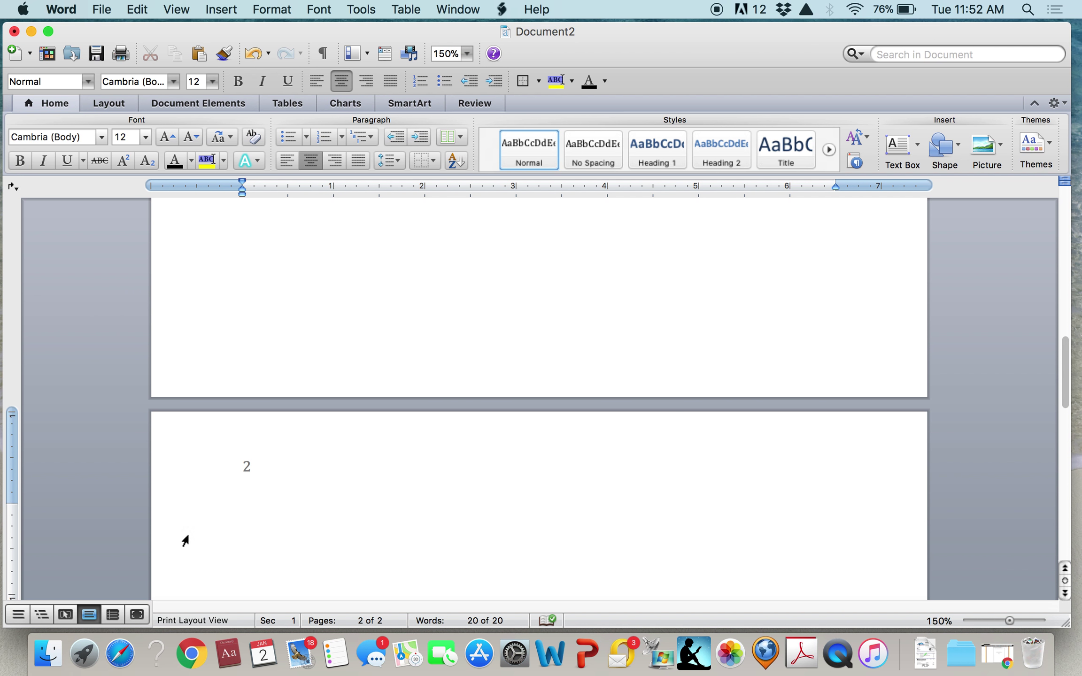
Type JAMES PATTERSON FLOPS before the page 2 header's number and tab the number to the right margin
left_click(237, 468)
left_click(243, 466)
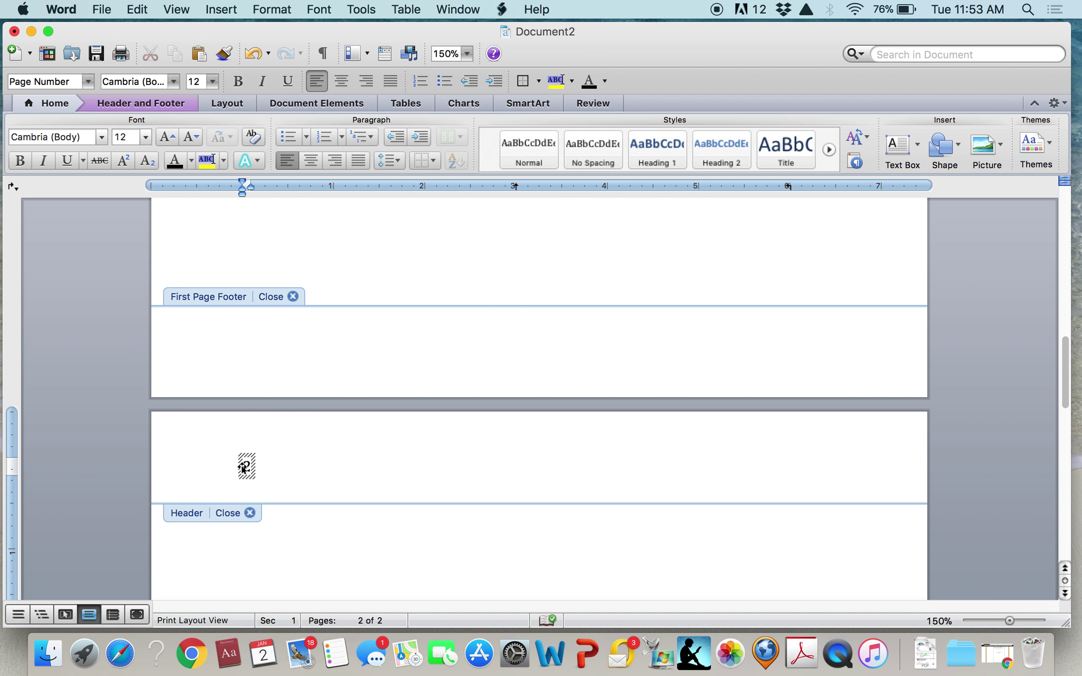
type("JAMES PATTERS")
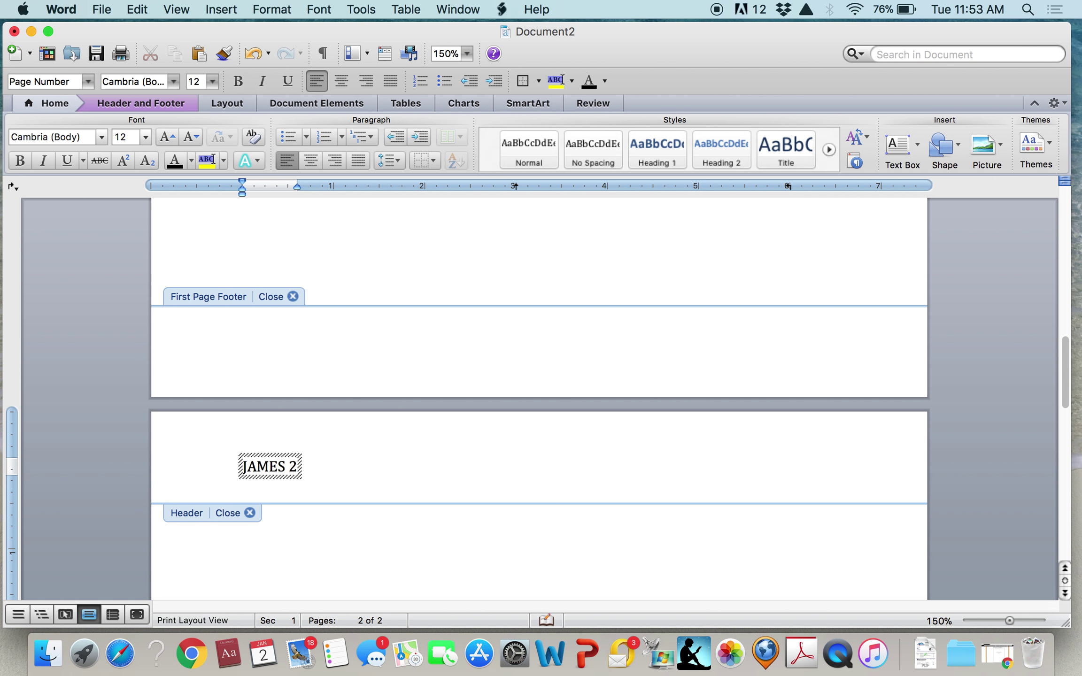
type("ON FLOPS")
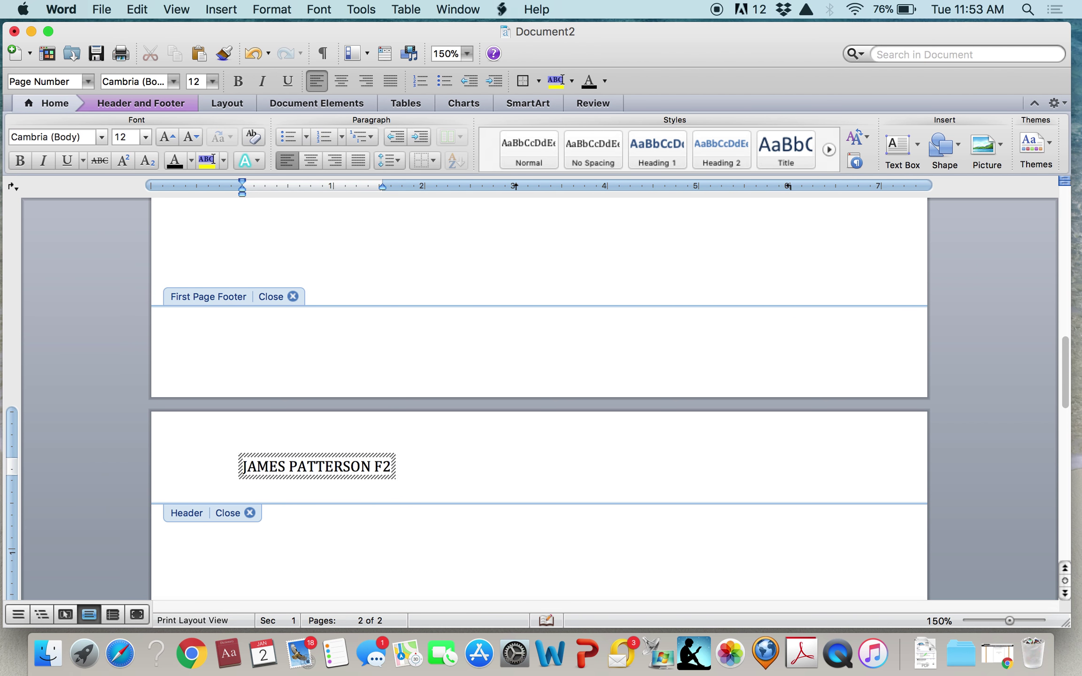
key("Tab")
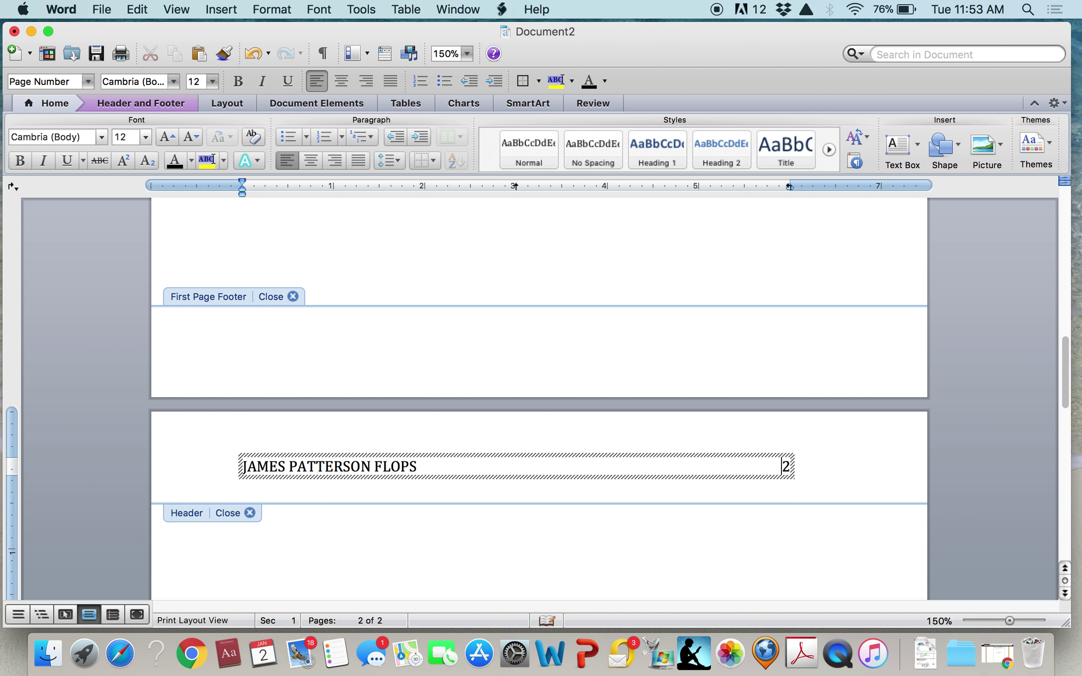
key("Tab")
key("BackSpace")
scroll(323, 580, "down", 5)
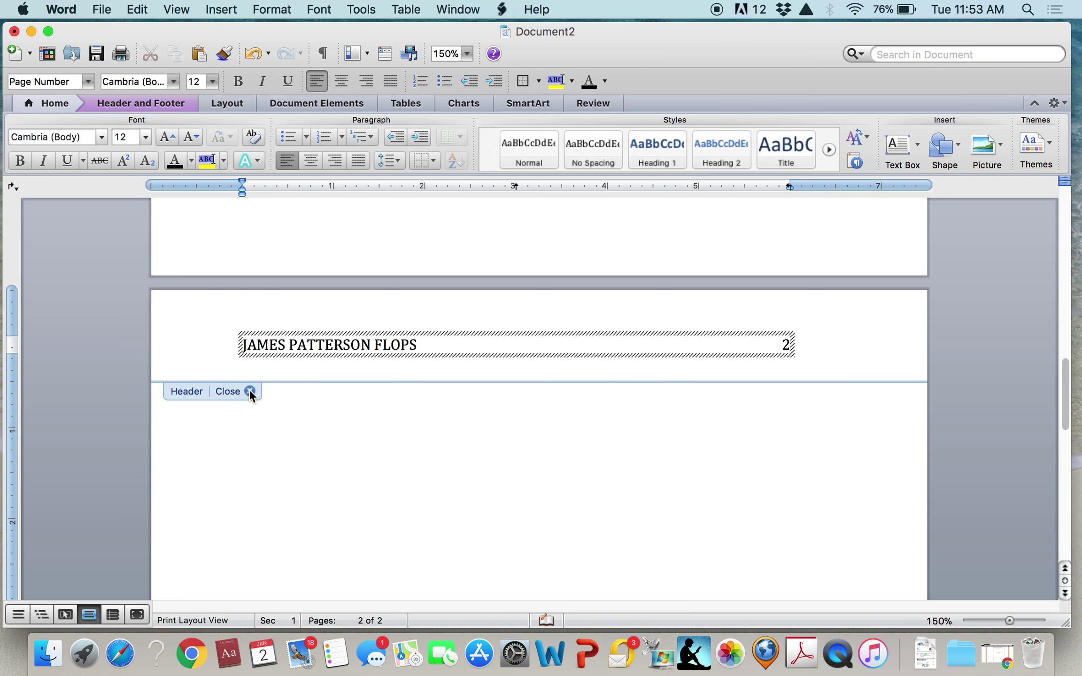
left_click(248, 390)
Add blank lines until a third page appears, then scroll back up to page 1
key("Return")
key("Return")
key("Return")
key("Return")
key("Return")
key("Return")
key("Return")
key("Return")
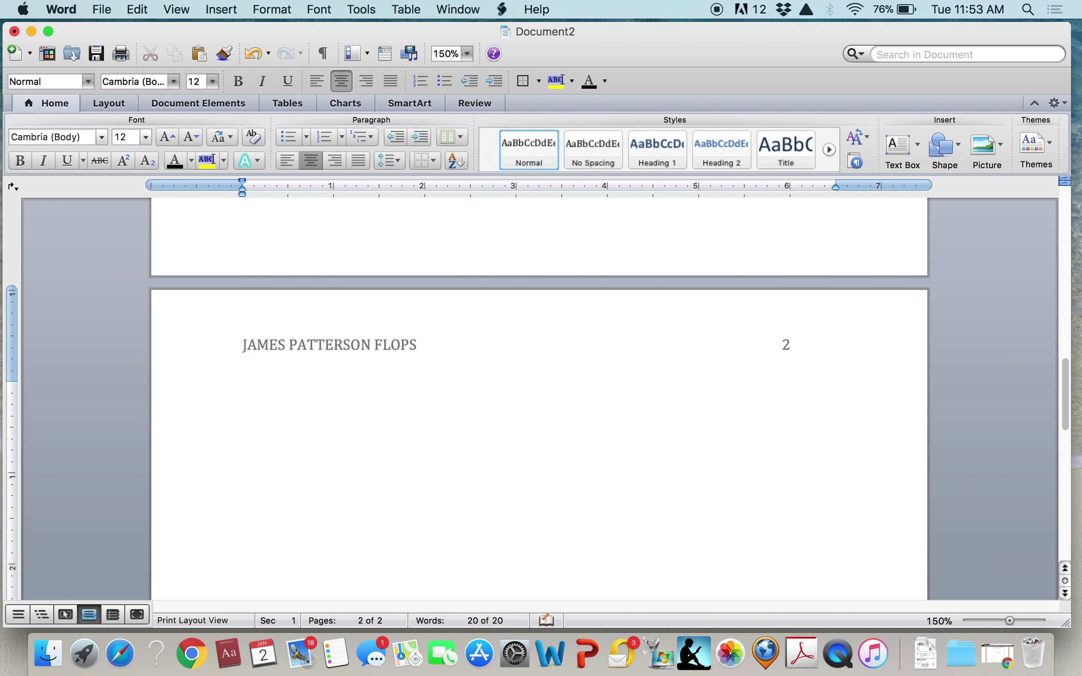
key("Return")
key("Return")
key("Return")
key("Return")
key("Return")
key("Return")
key("Return")
key("Return")
key("Return")
key("Return")
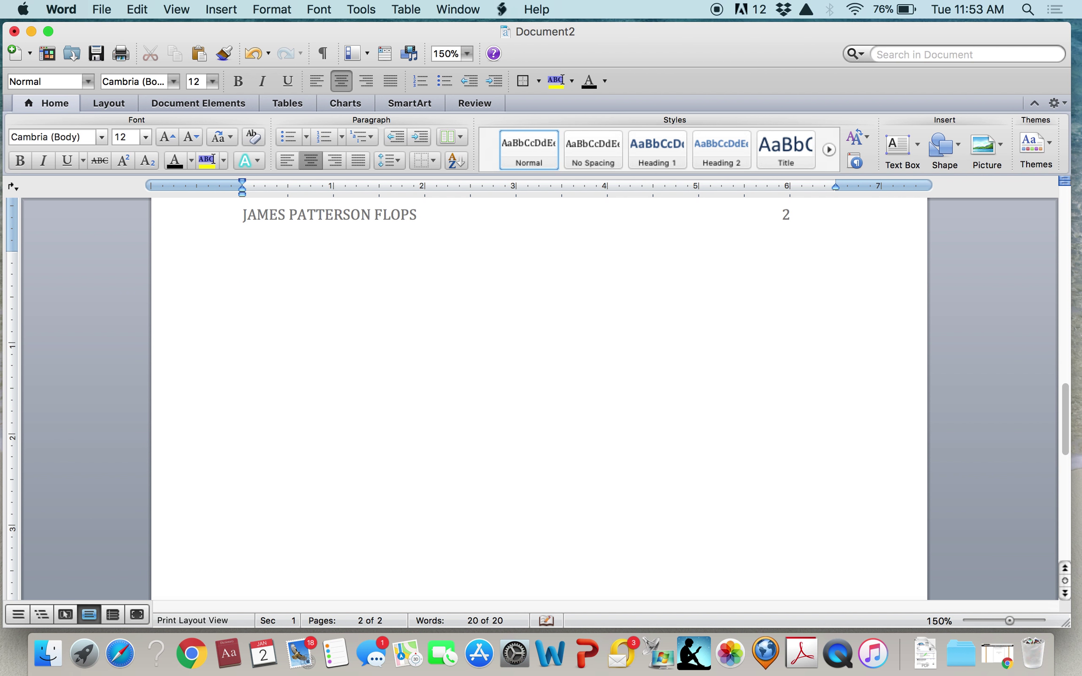
key("Return")
key("Return")
key("Return")
key("Return")
key("Return")
key("Return")
key("Return")
key("Return")
key("Return")
key("Return")
key("Return")
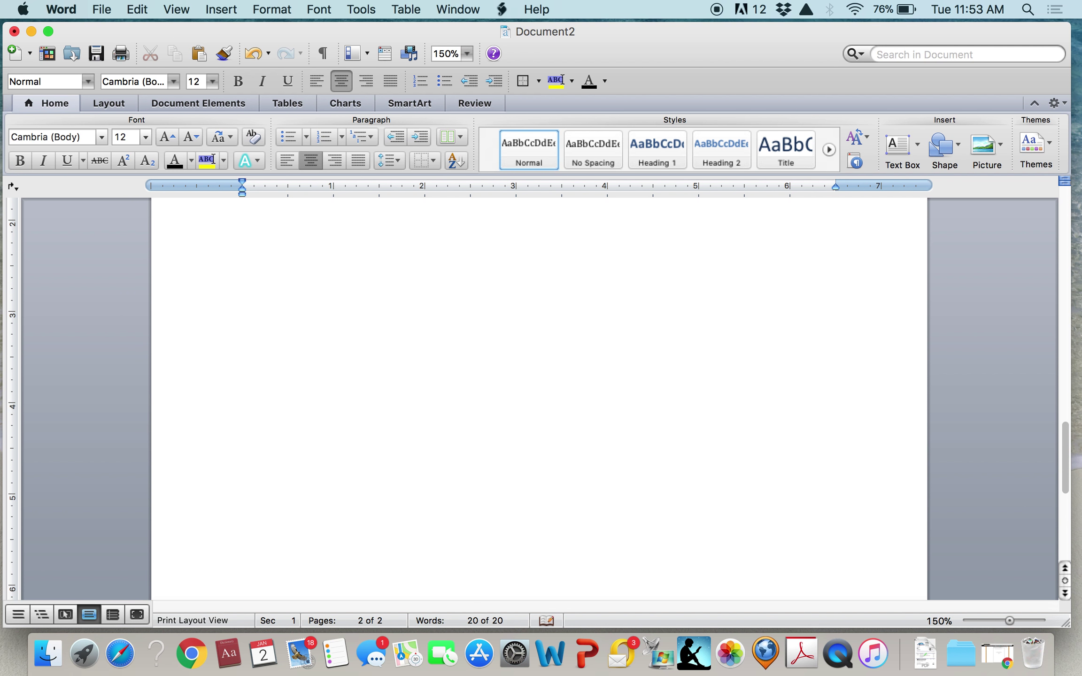
key("Return")
key("Return")
key("Return")
key("Return")
key("Return")
key("Return")
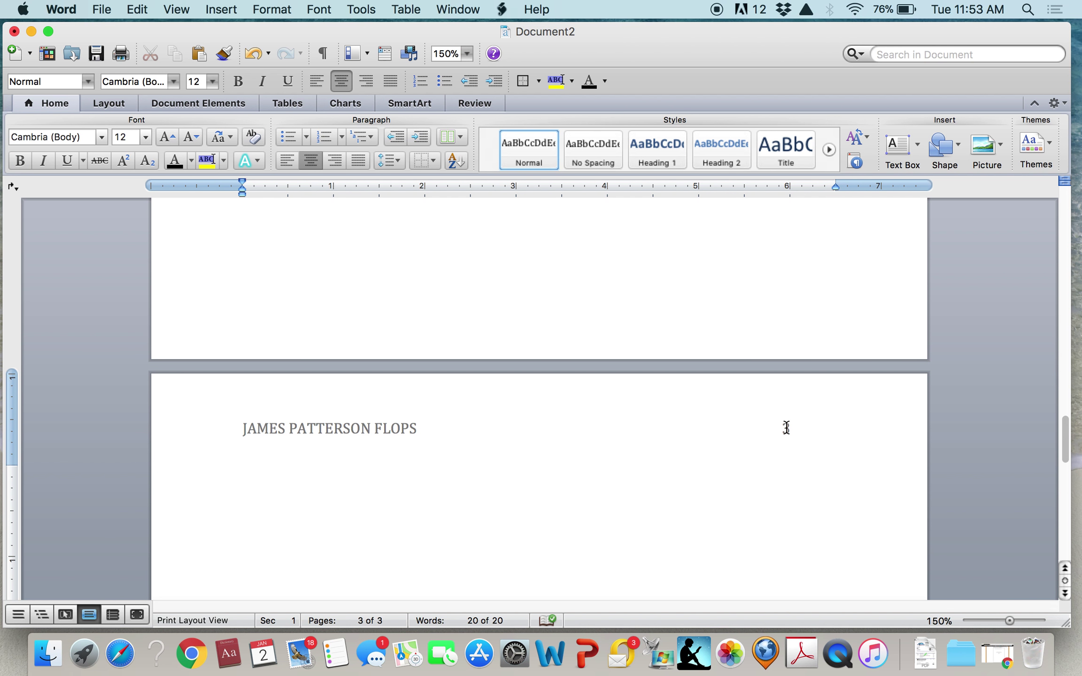
left_click_drag(1065, 444, 1064, 212)
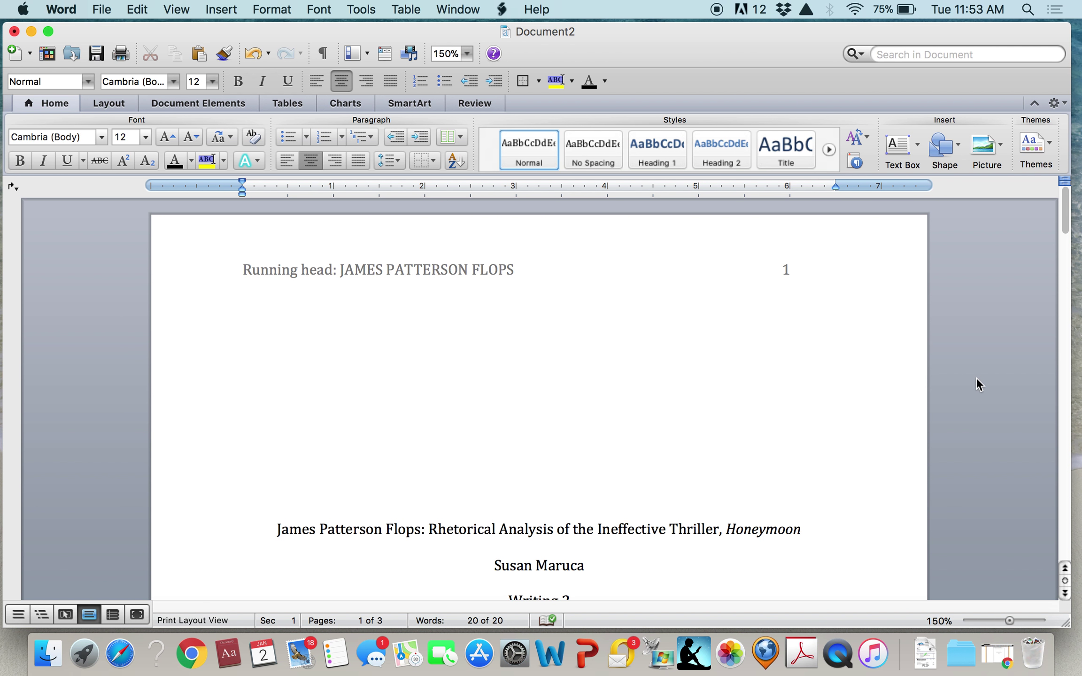
Add a new line after '24 November 2017' and insert a page break ending the title page
scroll(761, 507, "down", 5)
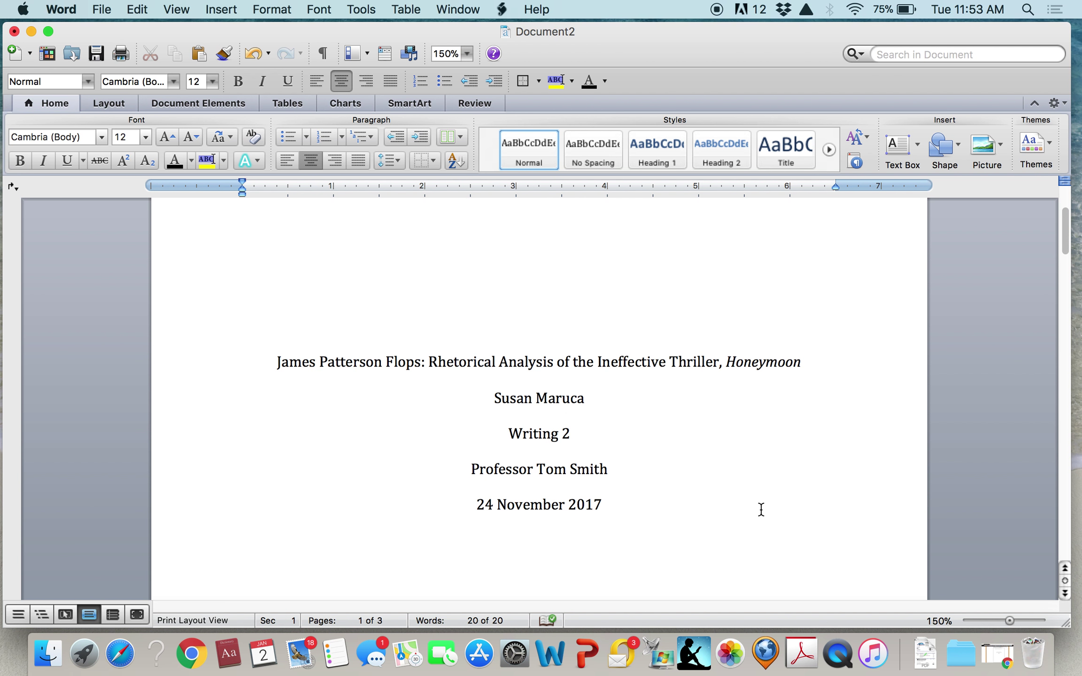
left_click(609, 444)
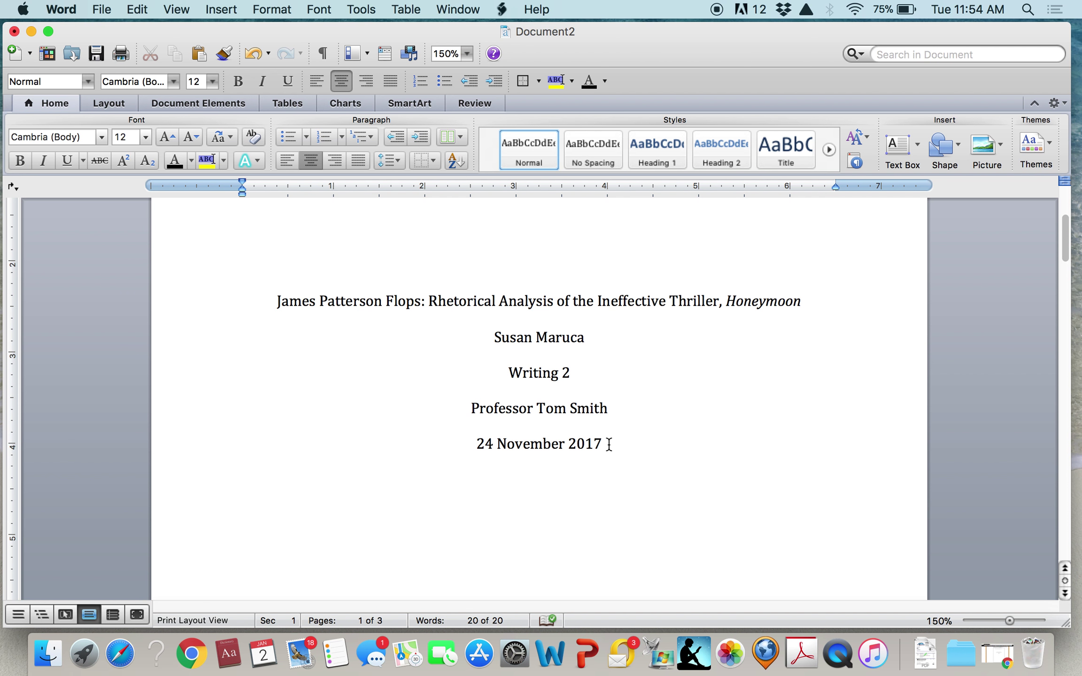
scroll(609, 444, "down", 5)
scroll(609, 444, "up", 5)
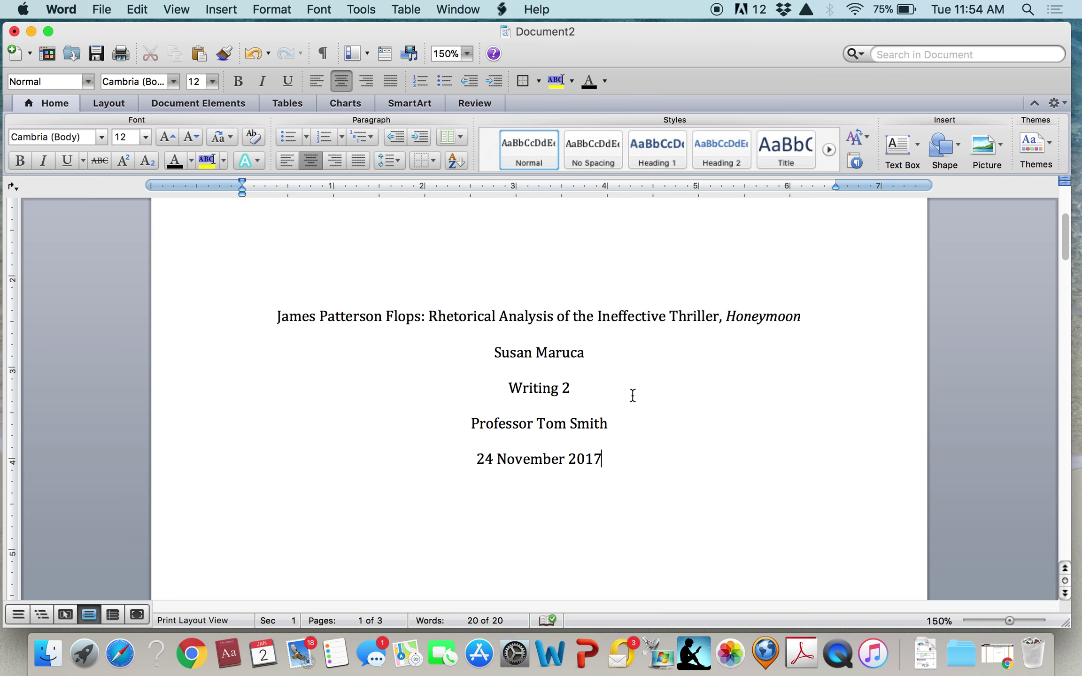
key("Return")
left_click(220, 11)
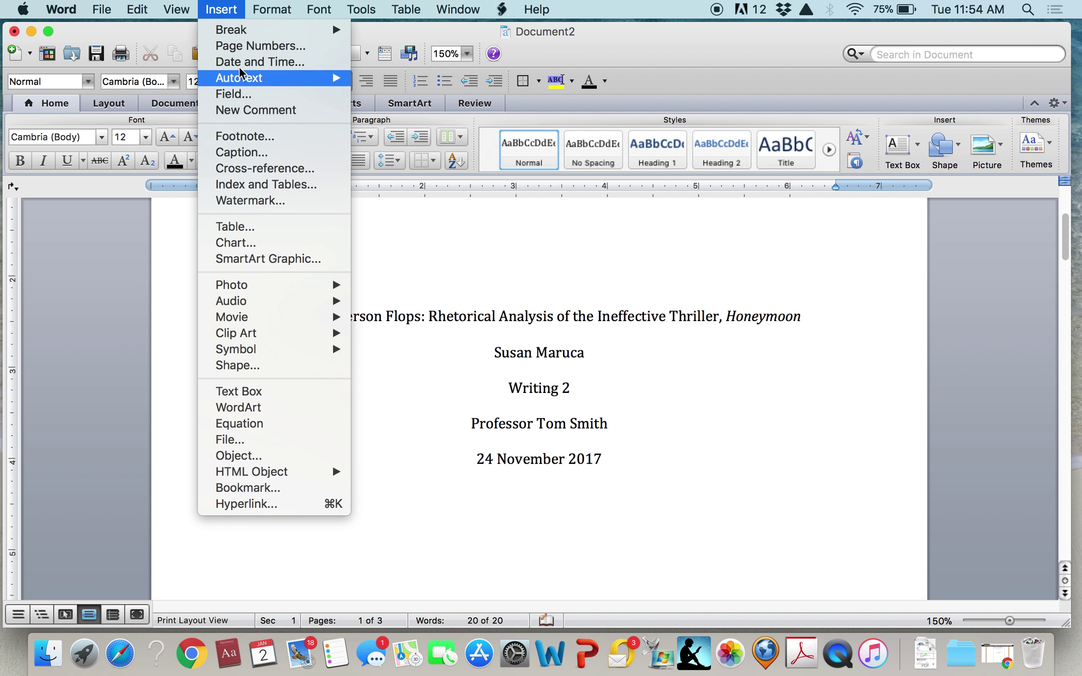
mouse_move(231, 32)
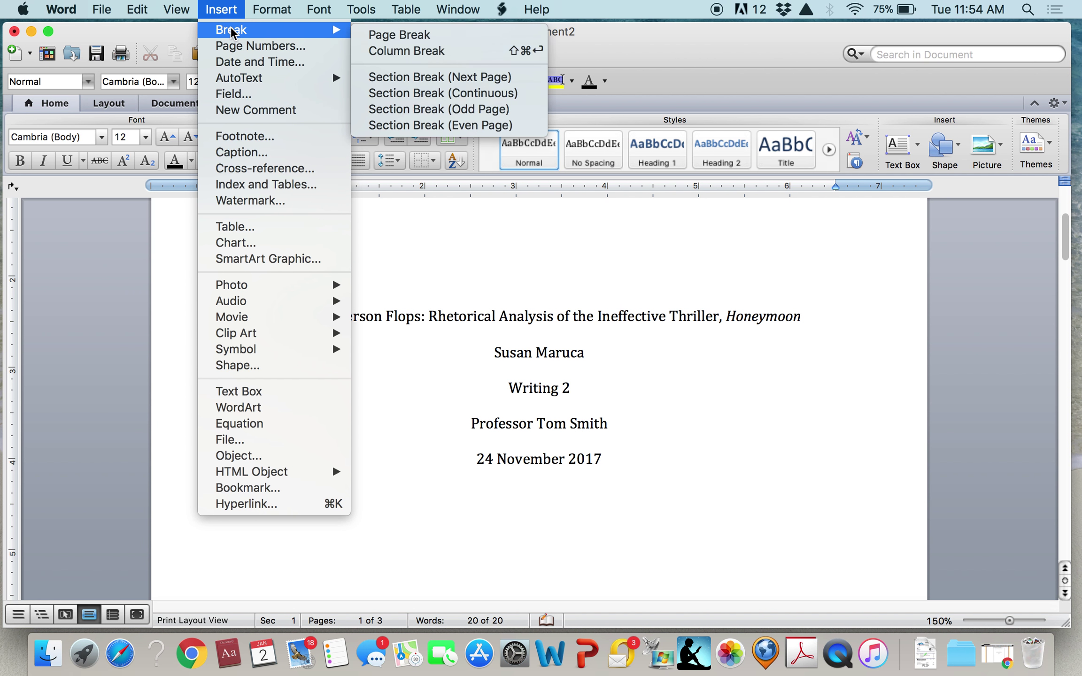
left_click(379, 30)
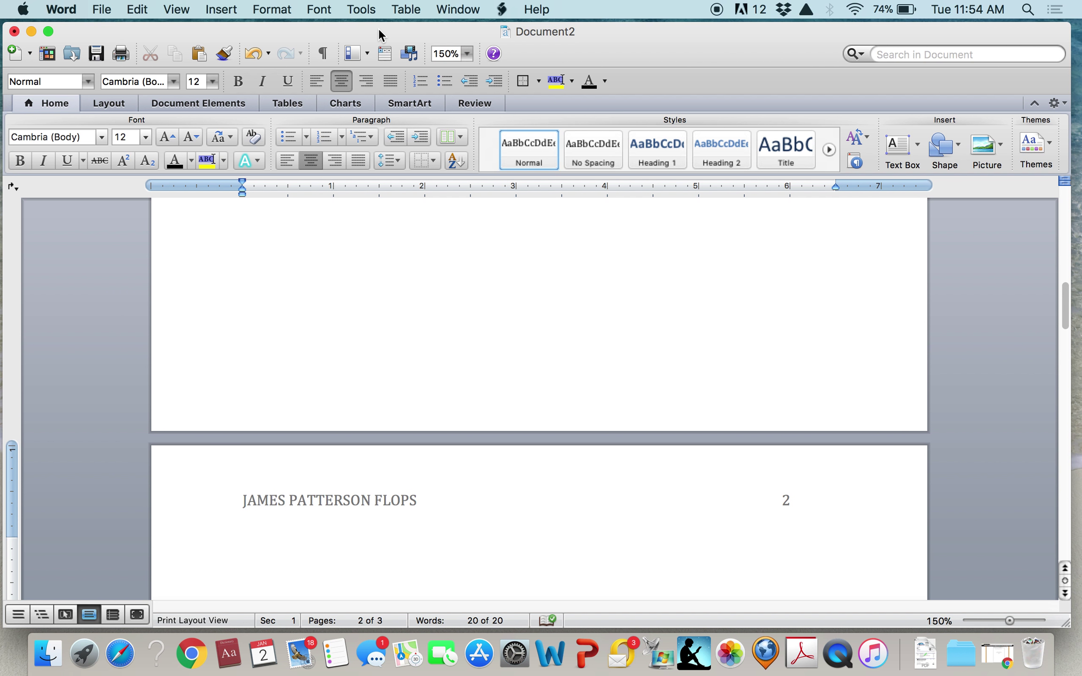
Left-align the empty first line of page 2 and indent it with a tab
left_click(284, 159)
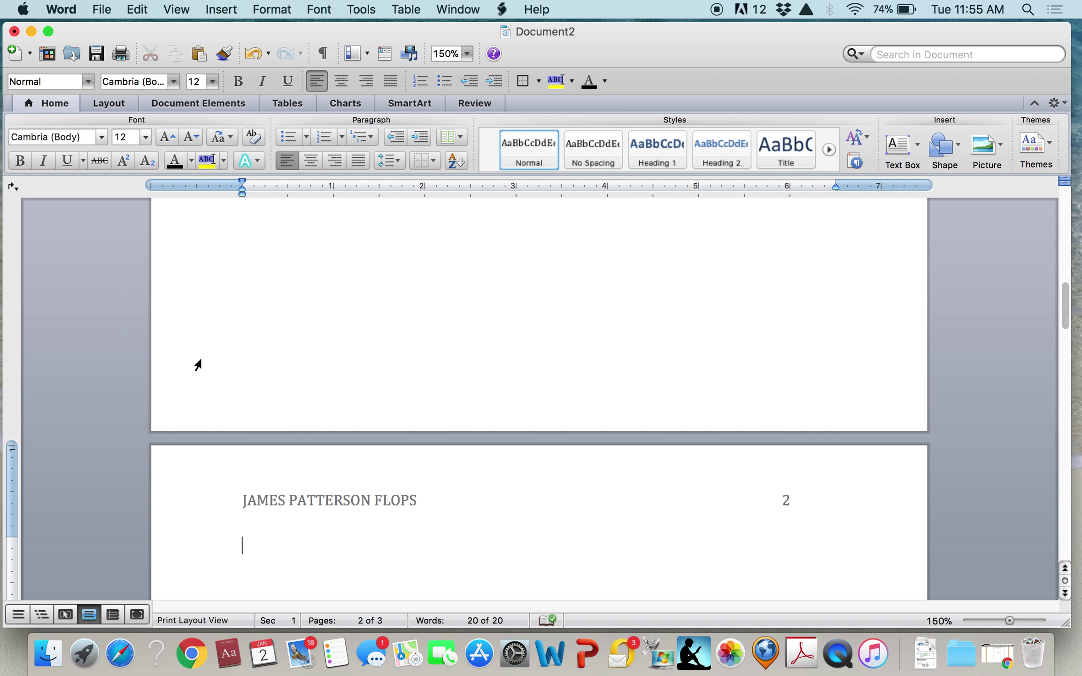
key("Tab")
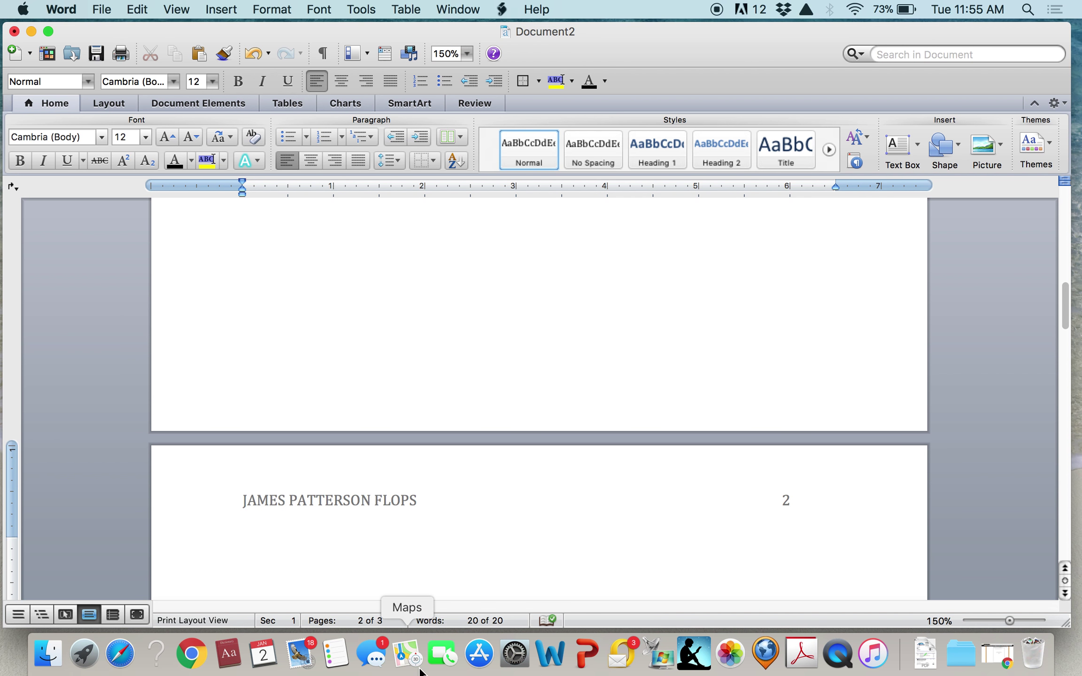
Switch to Chrome and scroll through Purdue OWL's sample APA title page and abstract guidelines
left_click(1005, 664)
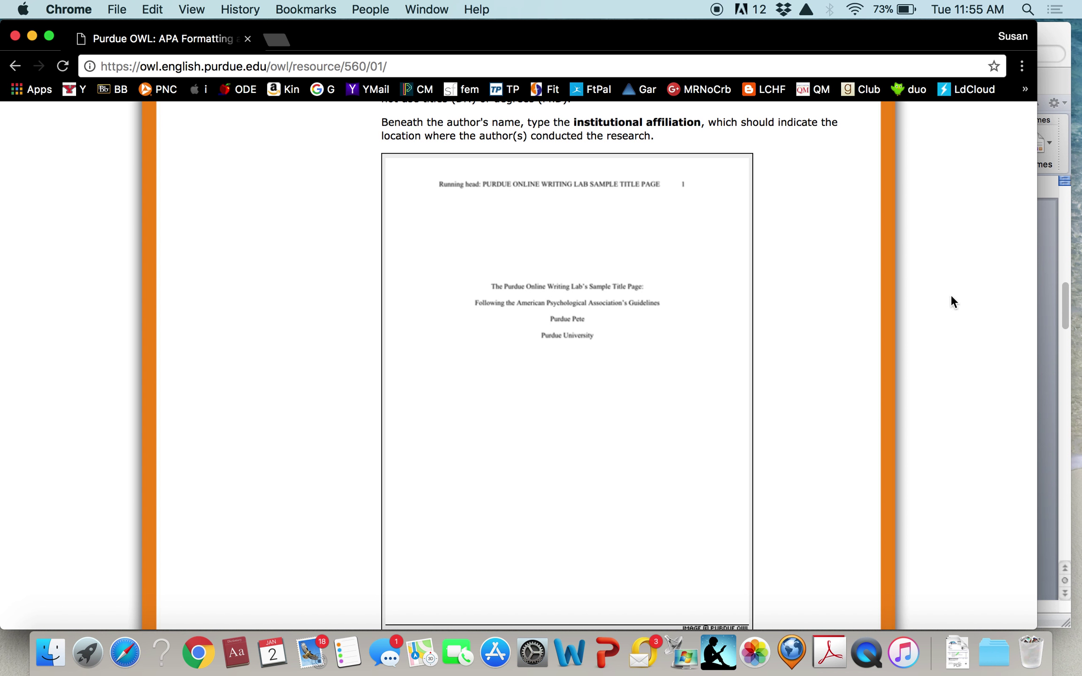
scroll(755, 340, "down", 10)
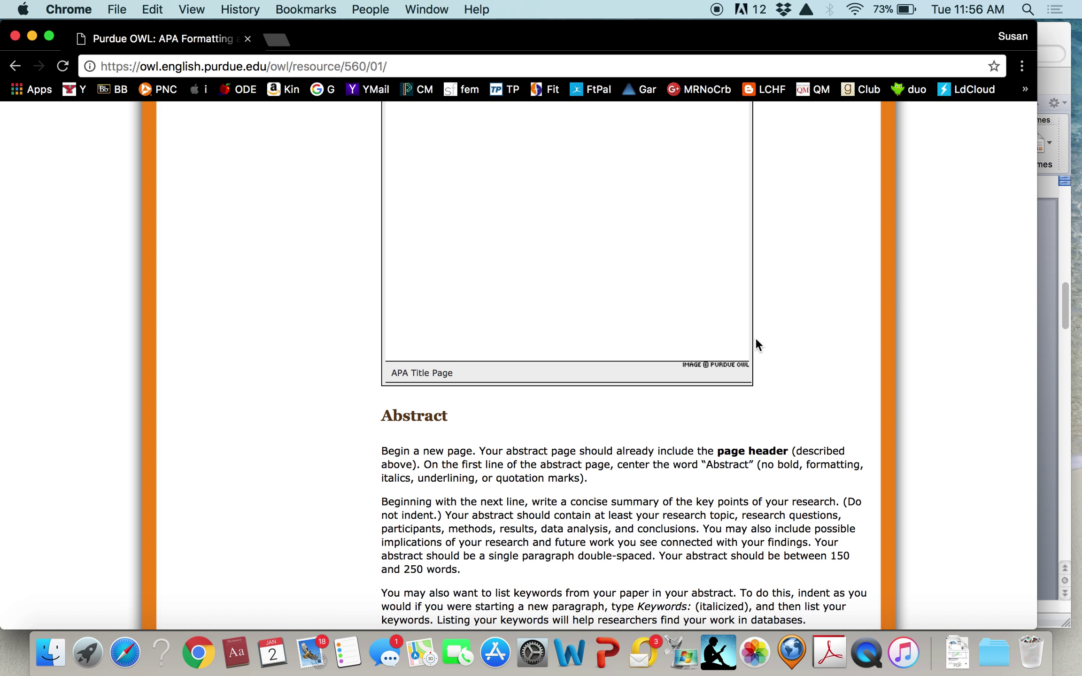
scroll(755, 340, "down", 20)
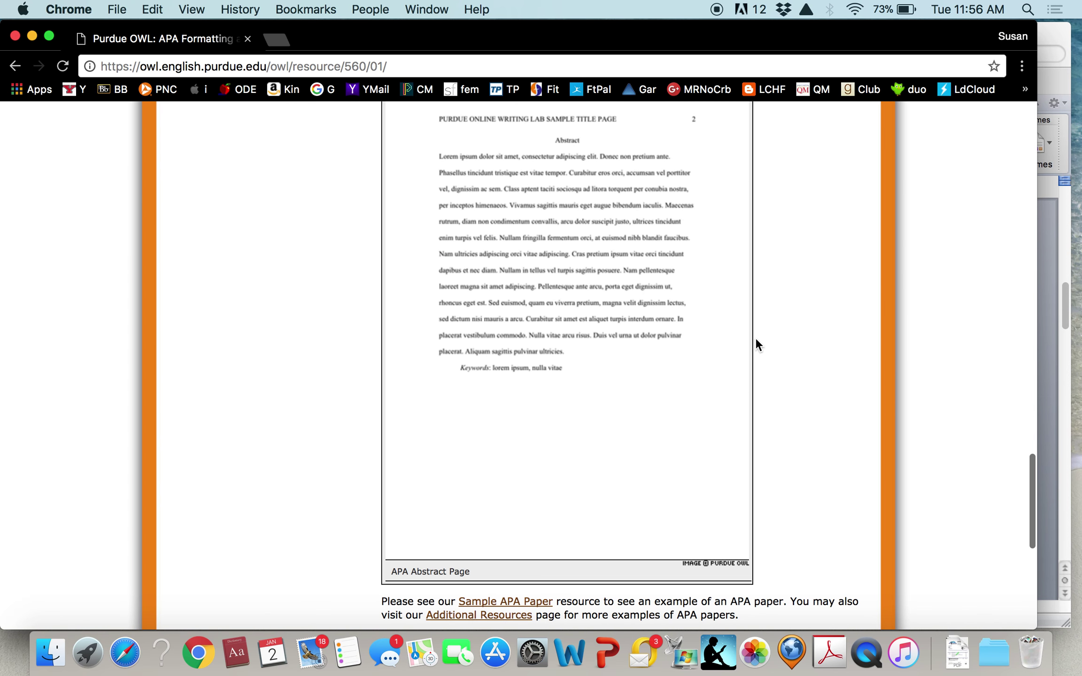
scroll(756, 345, "down", 15)
scroll(756, 344, "up", 20)
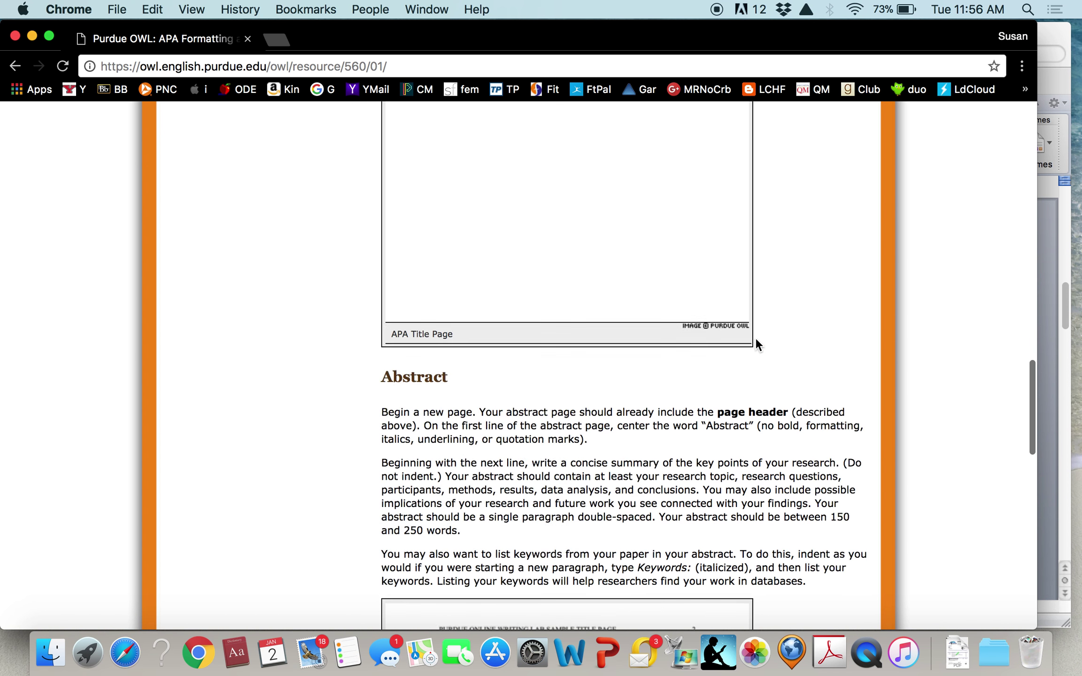
scroll(756, 345, "up", 10)
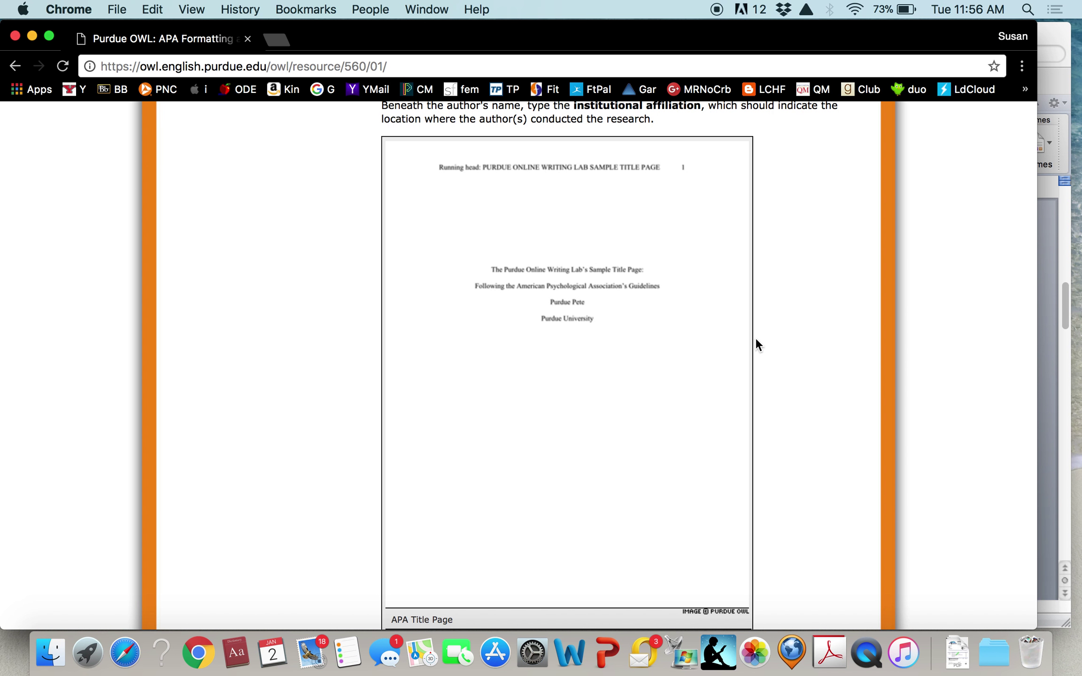